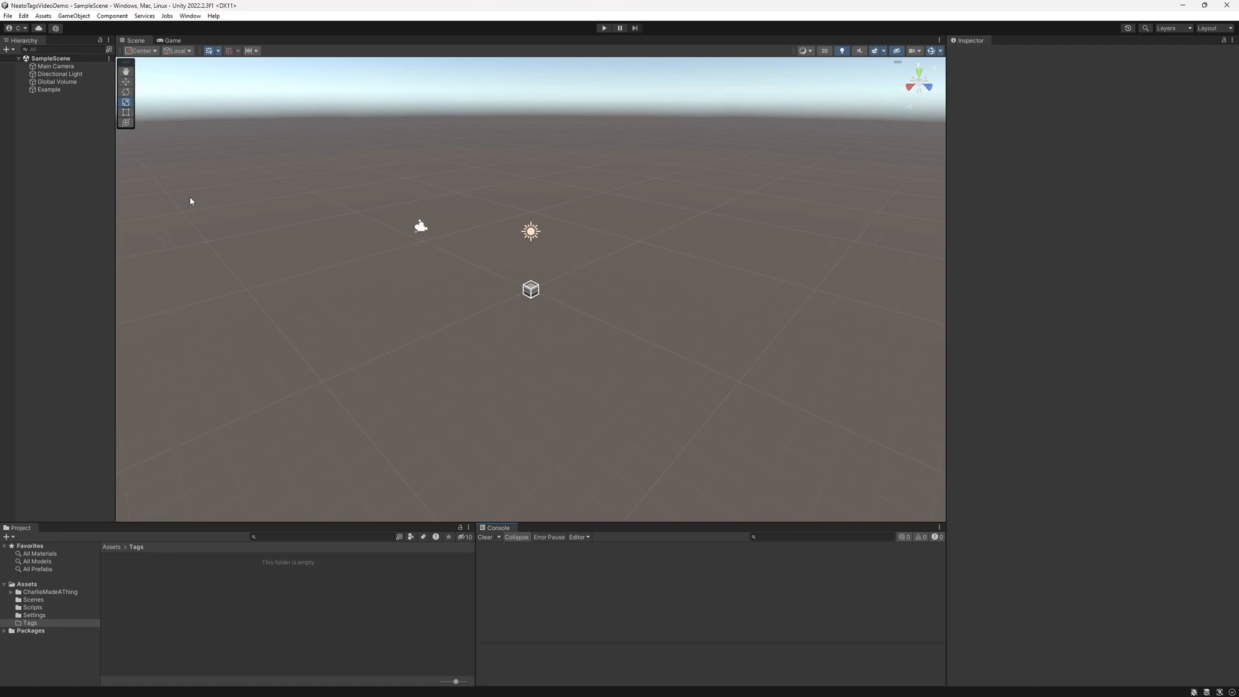
- Open the Neato Tag Manager and set the project's Tags folder as the default tag folder
{"action": "left_click", "coordinate": [190, 15]}
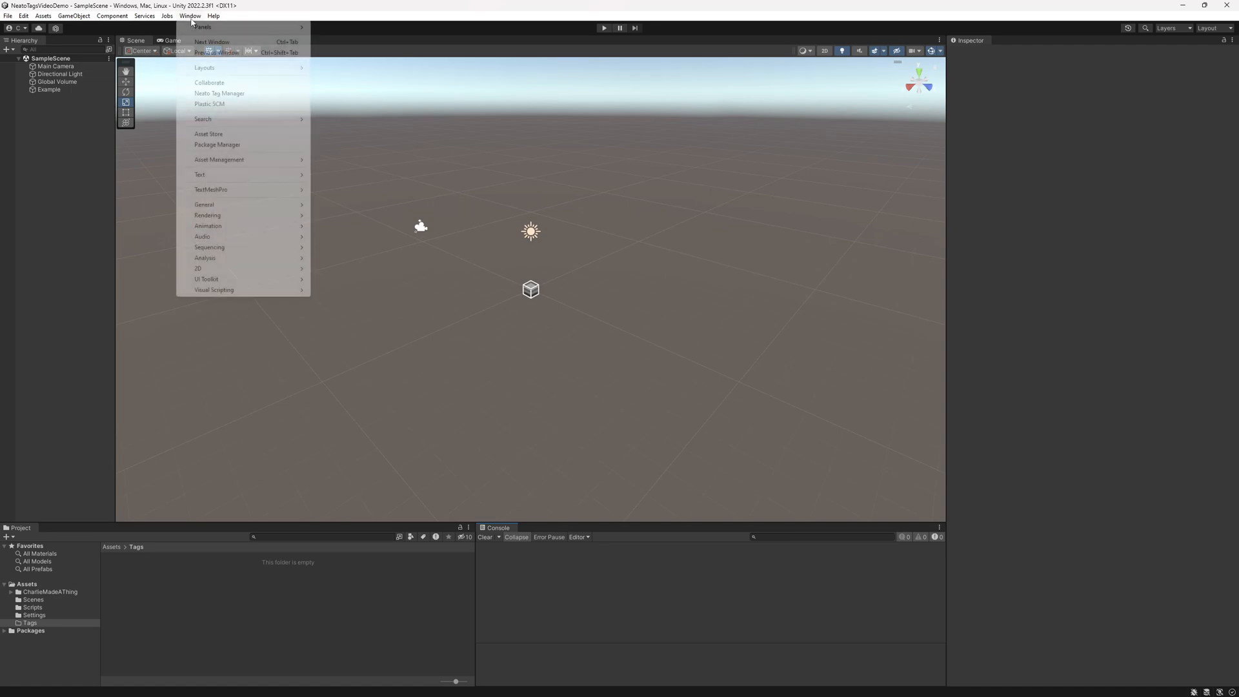
{"action": "left_click", "coordinate": [219, 94]}
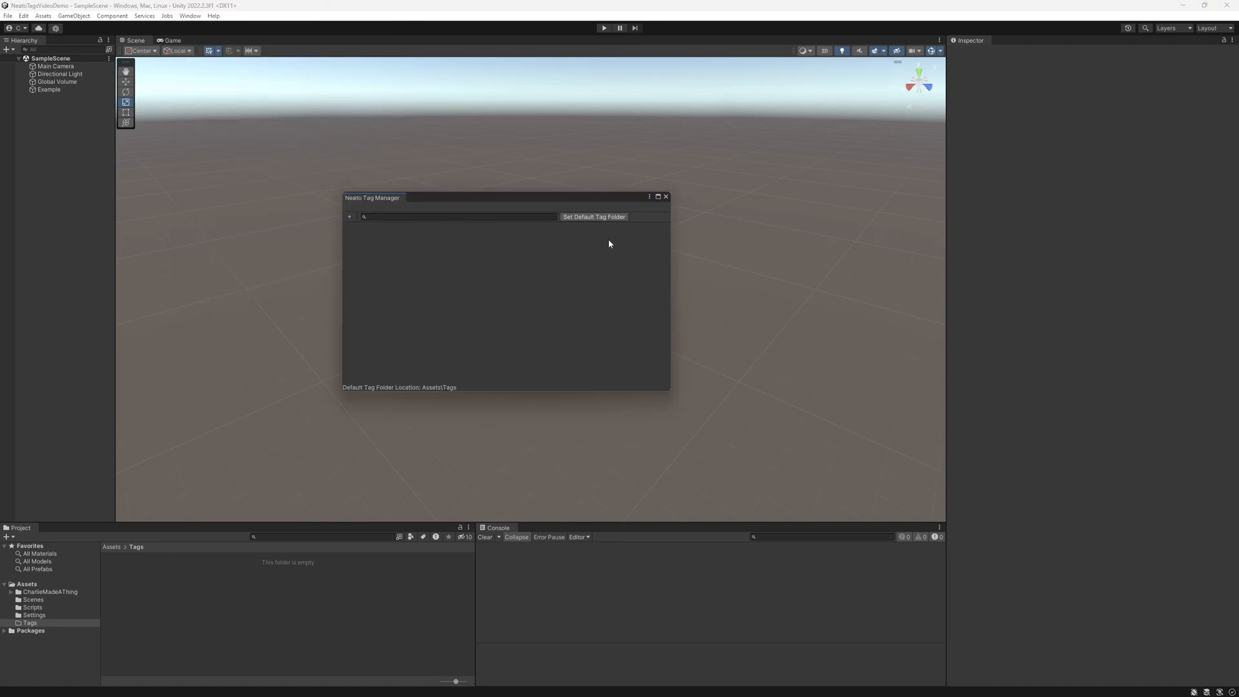
{"action": "left_click", "coordinate": [600, 217]}
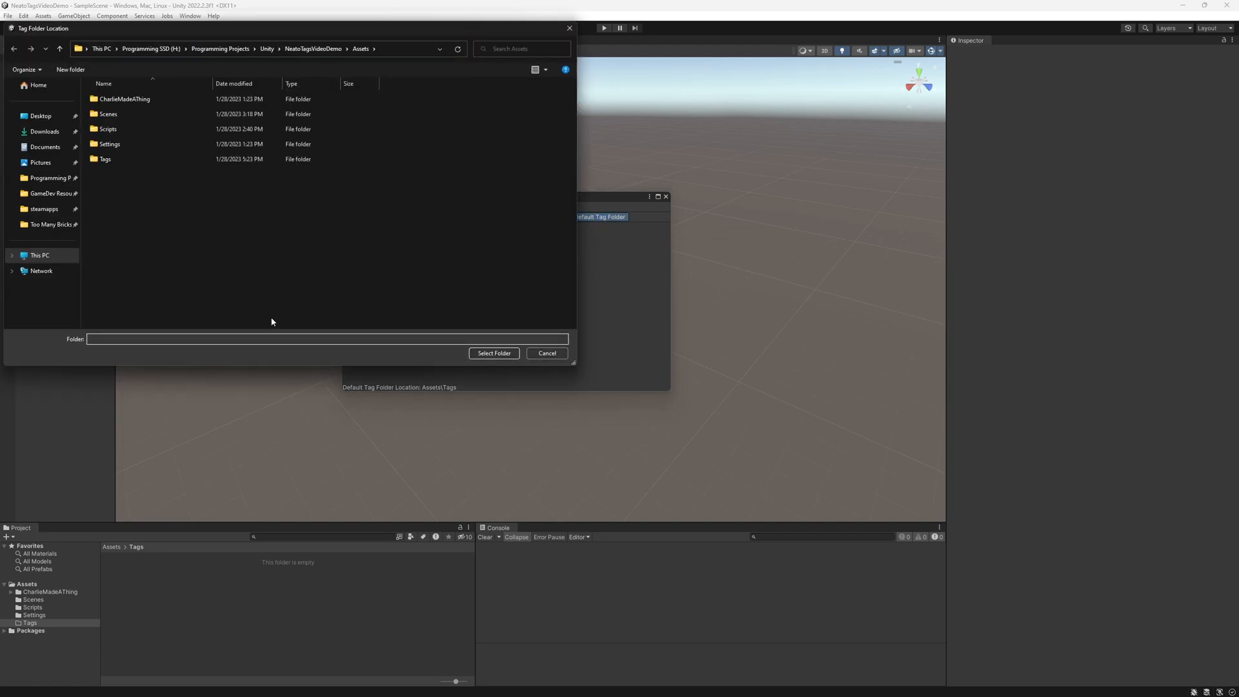
{"action": "left_click", "coordinate": [129, 159]}
{"action": "left_click", "coordinate": [494, 353]}
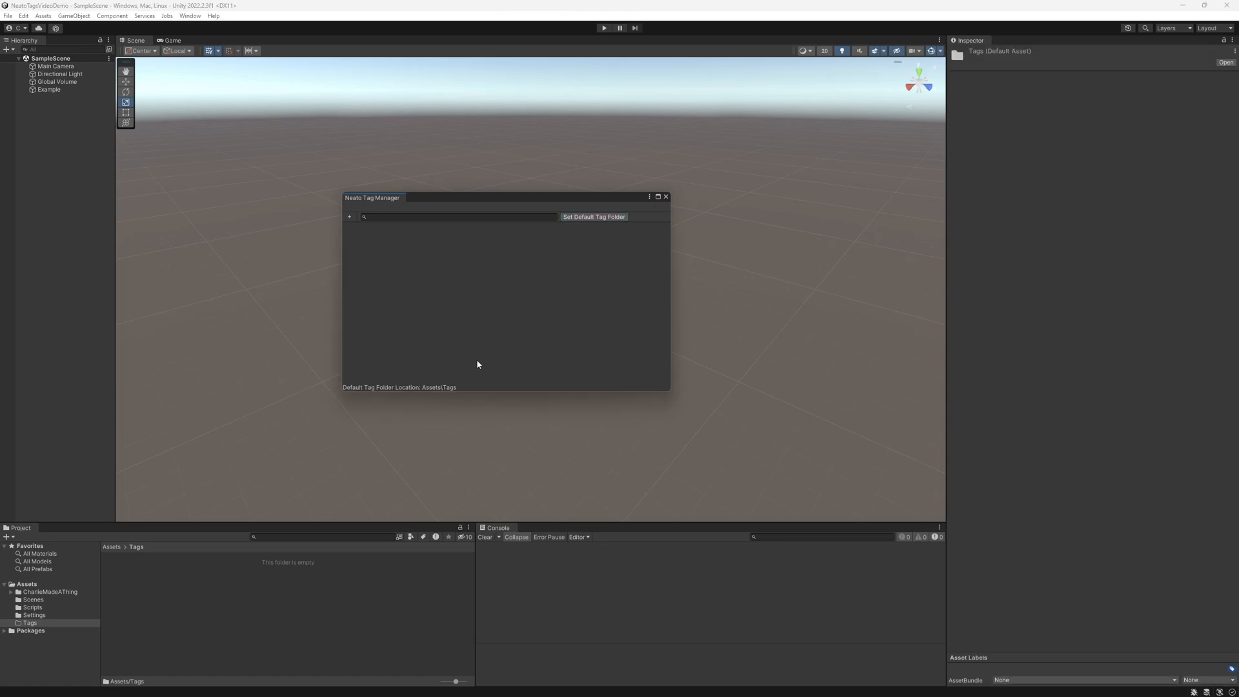
{"action": "right_click", "coordinate": [237, 594]}
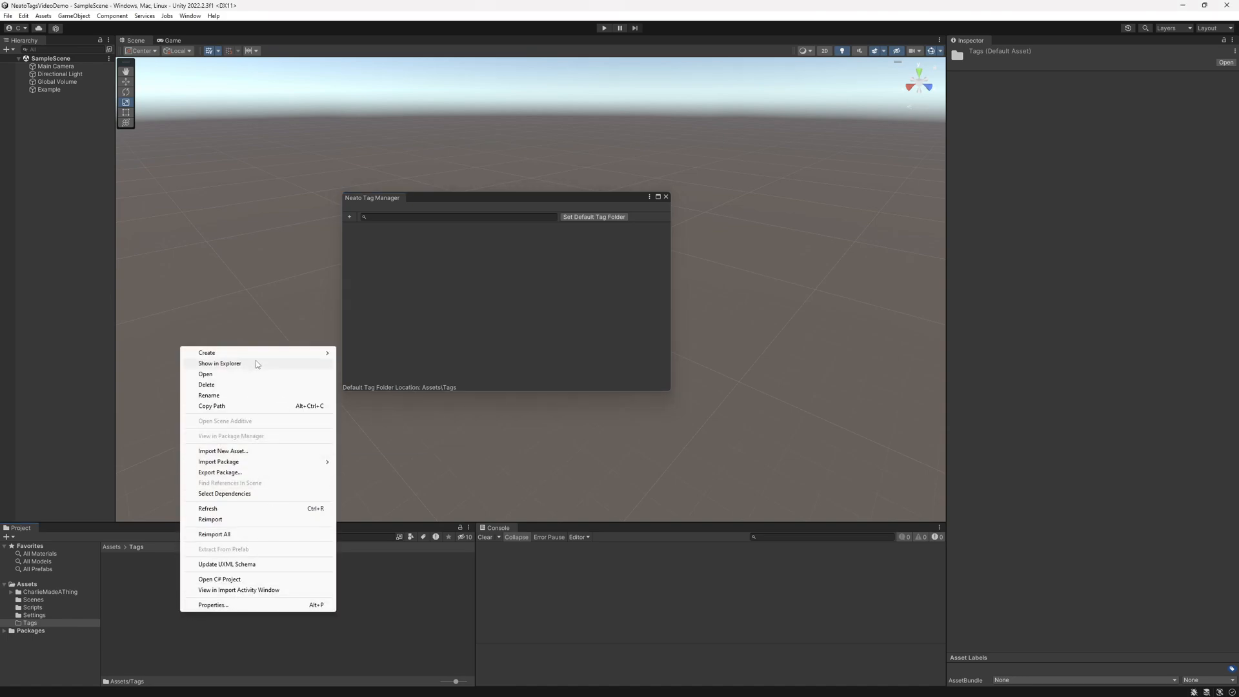
{"action": "mouse_move", "coordinate": [276, 359]}
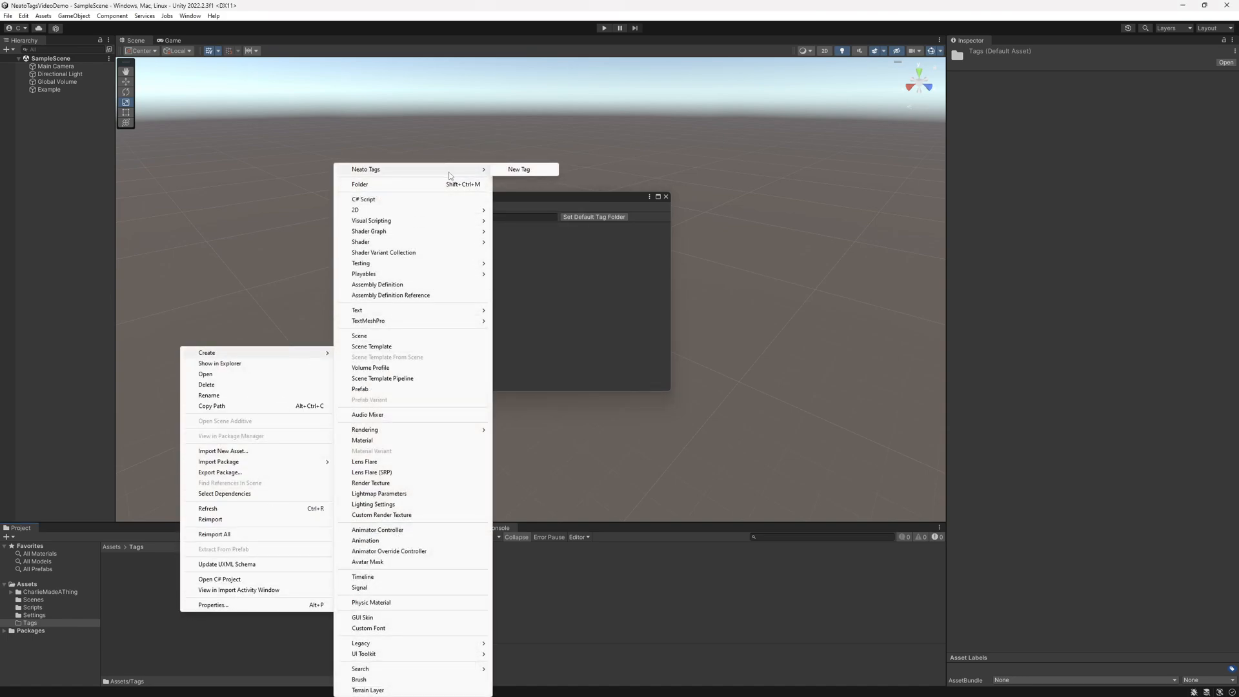
{"action": "left_click", "coordinate": [542, 326]}
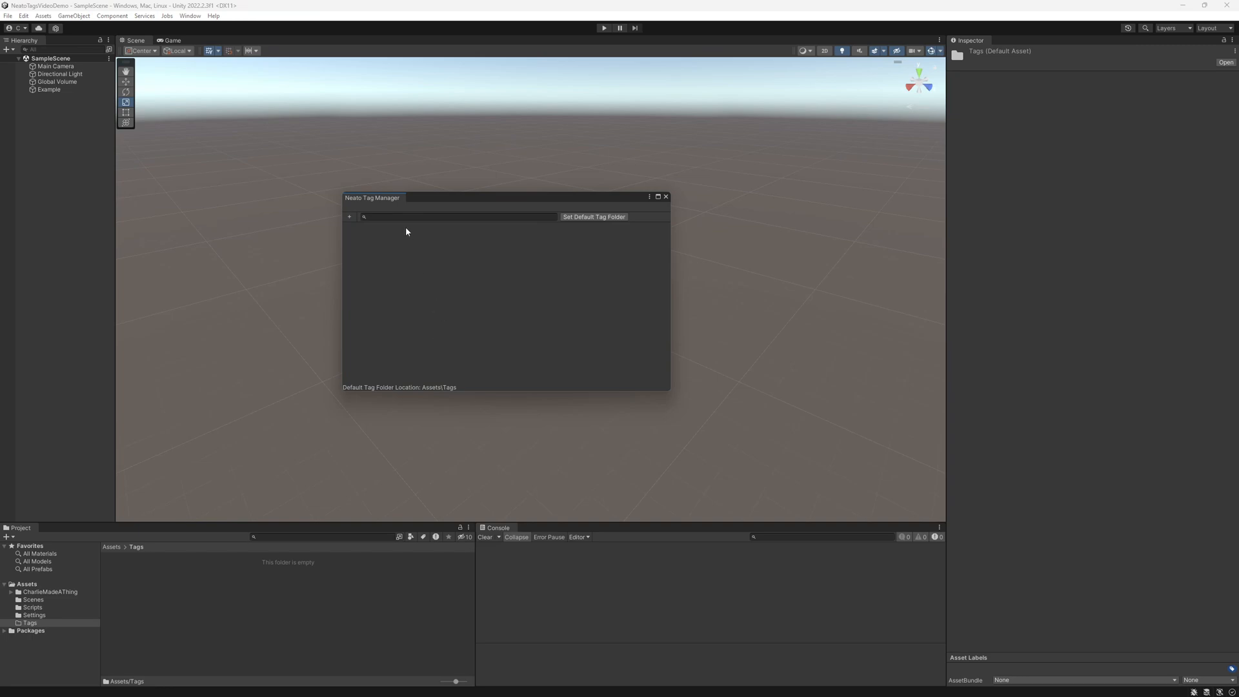
- Create a new tag in the Neato Tag Manager and rename it Common
{"action": "left_click", "coordinate": [354, 221]}
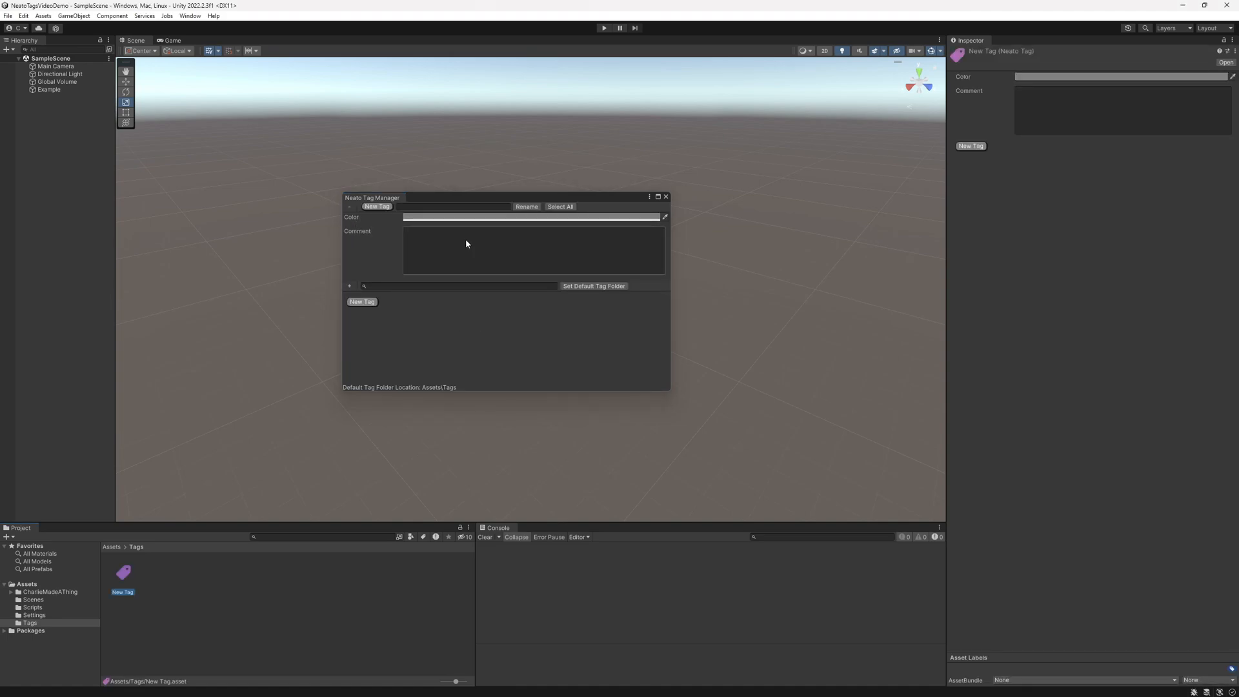
{"action": "left_click", "coordinate": [490, 208]}
{"action": "type", "text": "Common"}
{"action": "left_click", "coordinate": [519, 208]}
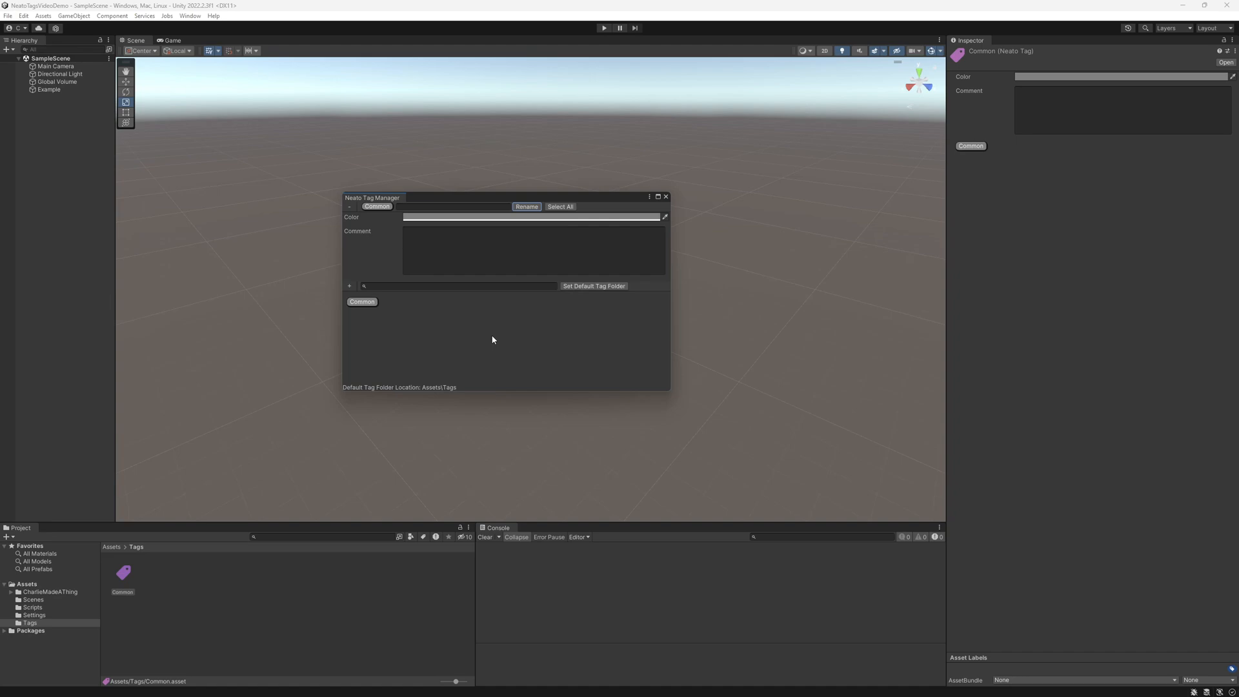
- Set the Common tag's color to near-white and enter the comment "Common Rarity!"
{"action": "left_click", "coordinate": [465, 218]}
{"action": "left_click_drag", "start_coordinate": [508, 295], "coordinate": [496, 273]}
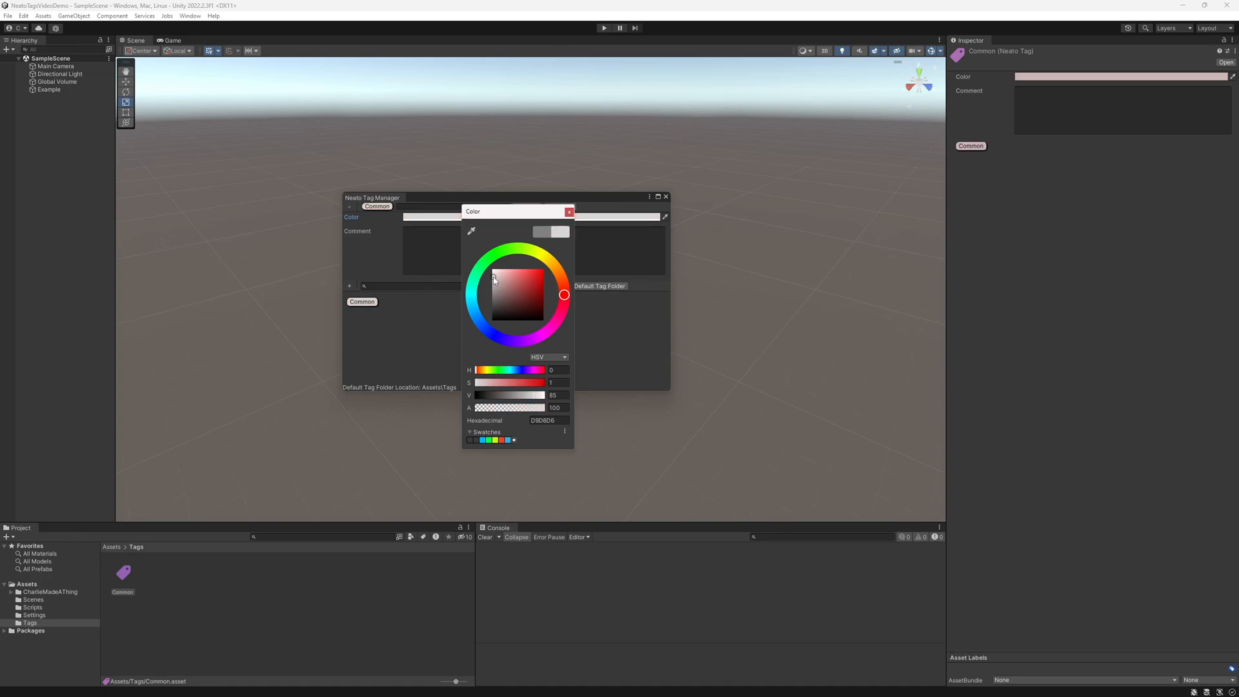
{"action": "left_click", "coordinate": [569, 212]}
{"action": "left_click", "coordinate": [440, 255]}
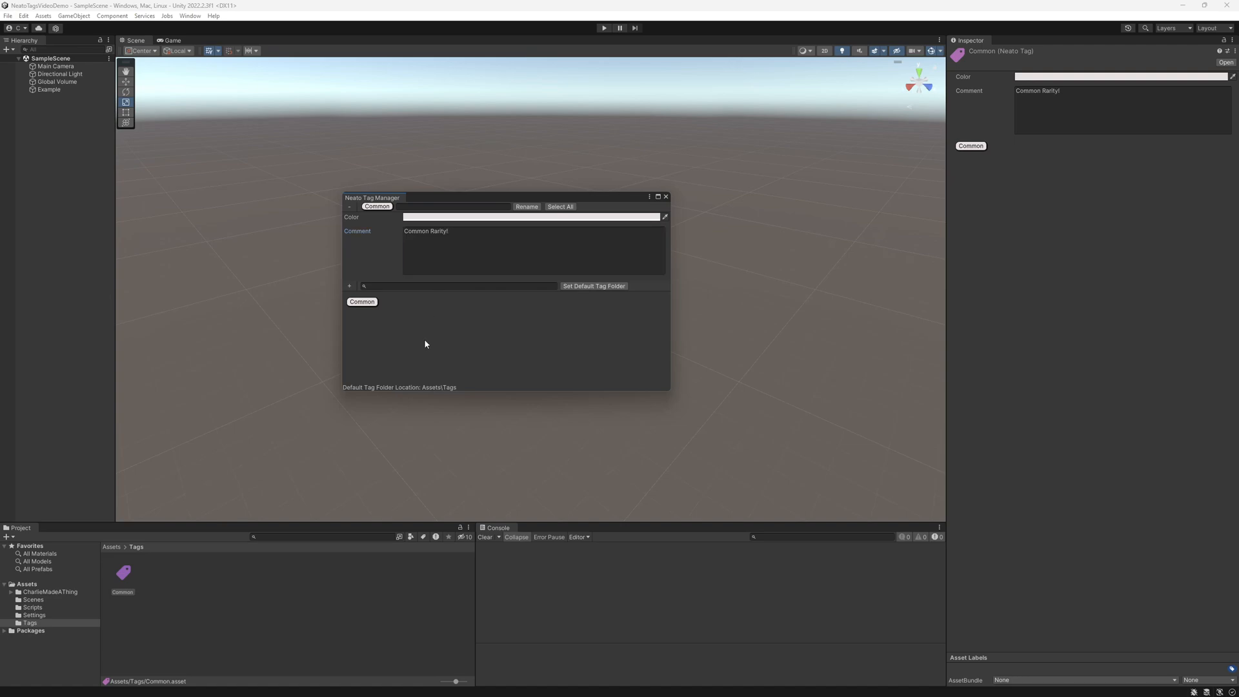
- Create another tag in the Neato Tag Manager and rename it Rare
{"action": "left_click", "coordinate": [349, 286]}
{"action": "left_click", "coordinate": [452, 206]}
{"action": "type", "text": "Rare"}
{"action": "left_click", "coordinate": [526, 206]}
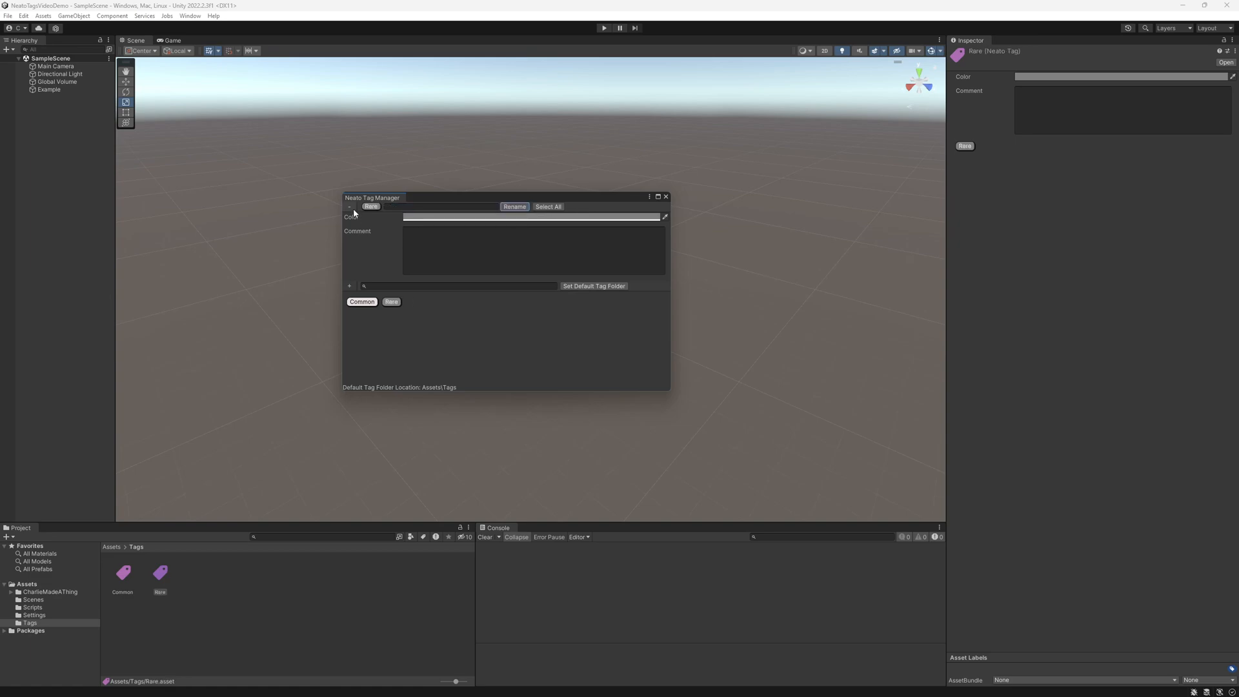
- Create a third tag in the Neato Tag Manager and rename it Legendary
{"action": "left_click", "coordinate": [419, 204]}
{"action": "type", "text": "Legendary"}
{"action": "left_click", "coordinate": [527, 207]}
- Set the Rare tag's color to bright blue with hue 192, saturation 90 and value 86
{"action": "left_click", "coordinate": [432, 302]}
{"action": "left_click", "coordinate": [521, 217]}
{"action": "left_click", "coordinate": [495, 311]}
{"action": "left_click", "coordinate": [560, 277]}
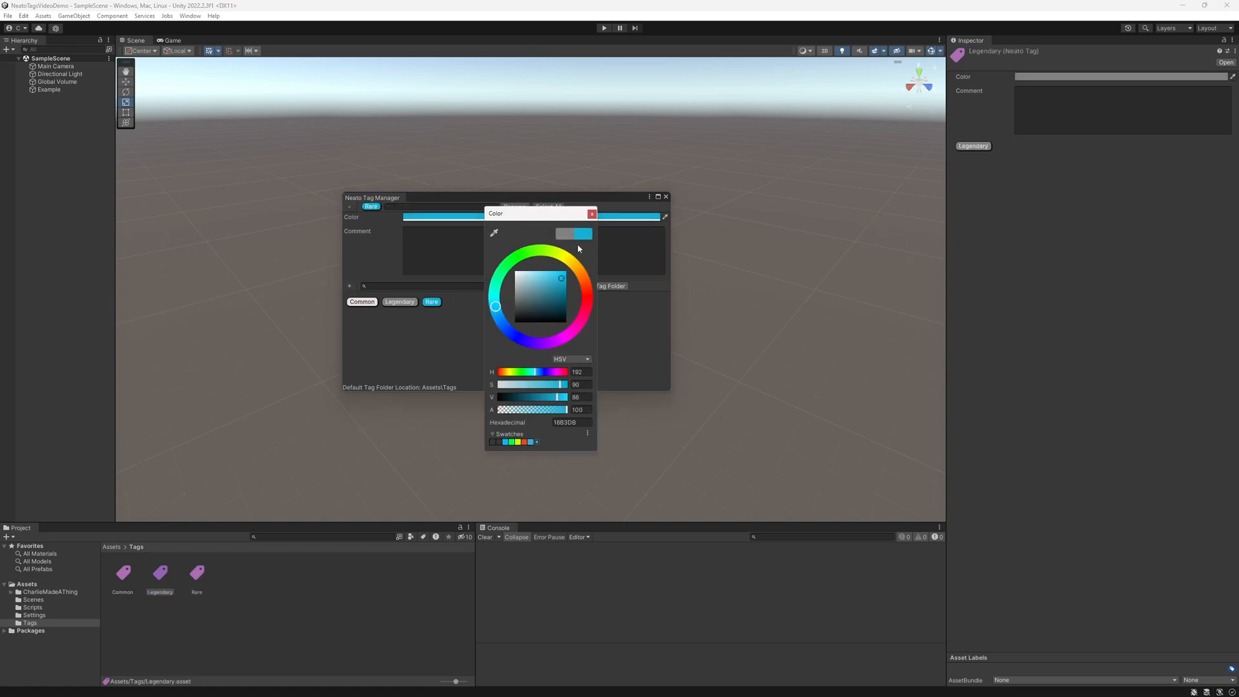
{"action": "left_click", "coordinate": [592, 213]}
- Set the Legendary tag's color to a muted orange
{"action": "left_click", "coordinate": [399, 301]}
{"action": "left_click", "coordinate": [443, 217]}
{"action": "left_click", "coordinate": [604, 267]}
{"action": "left_click", "coordinate": [574, 283]}
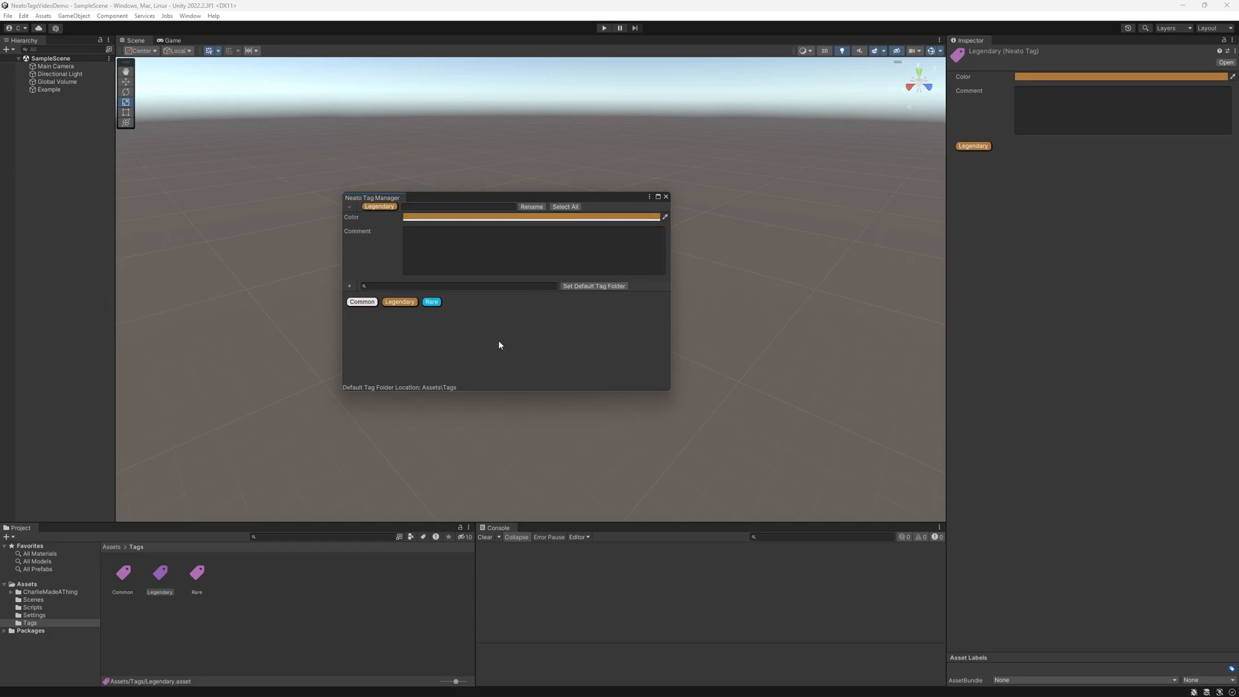
- View the Common and Rare tags' details, and delete the tag named Delete This
{"action": "left_click", "coordinate": [473, 301]}
{"action": "left_click", "coordinate": [455, 301]}
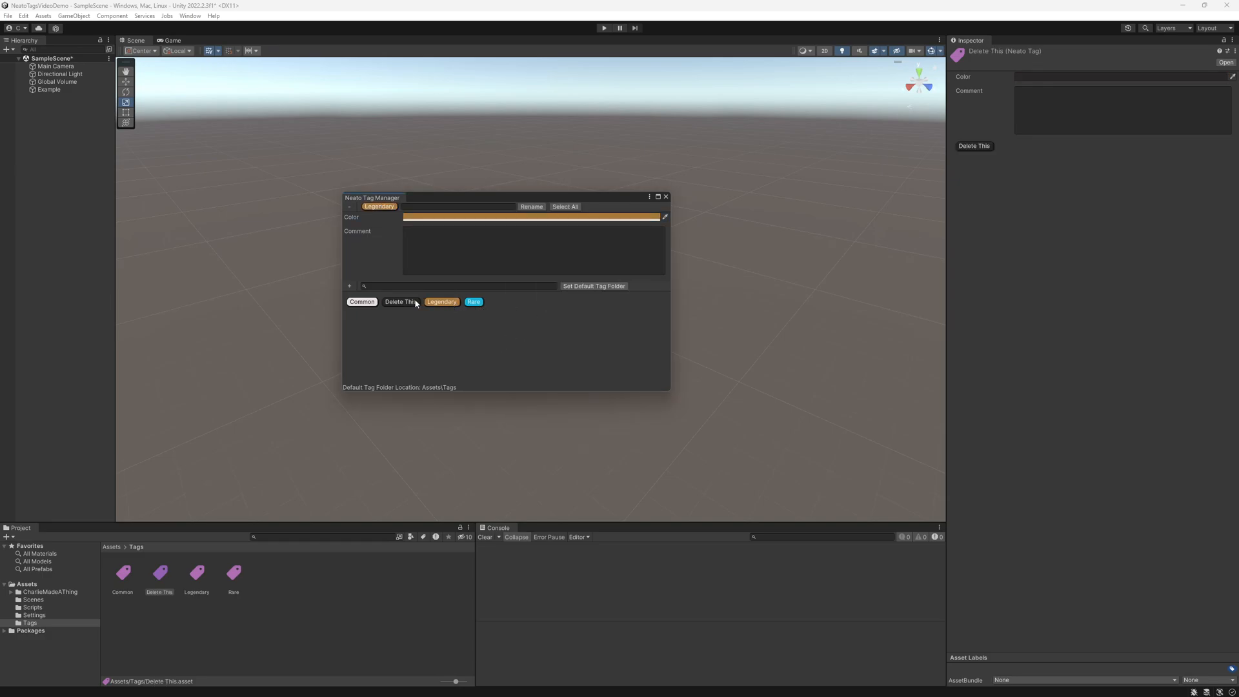
{"action": "left_click", "coordinate": [401, 302]}
{"action": "left_click", "coordinate": [362, 302]}
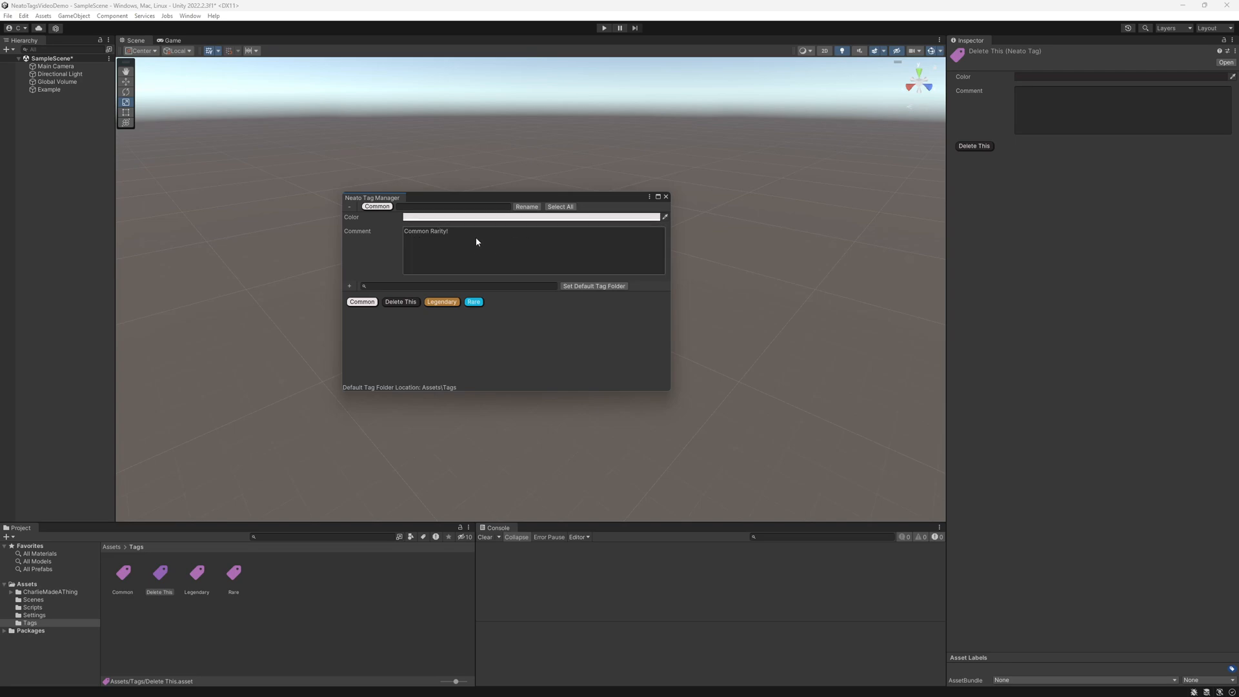
{"action": "left_click", "coordinate": [473, 303]}
{"action": "left_click", "coordinate": [397, 302]}
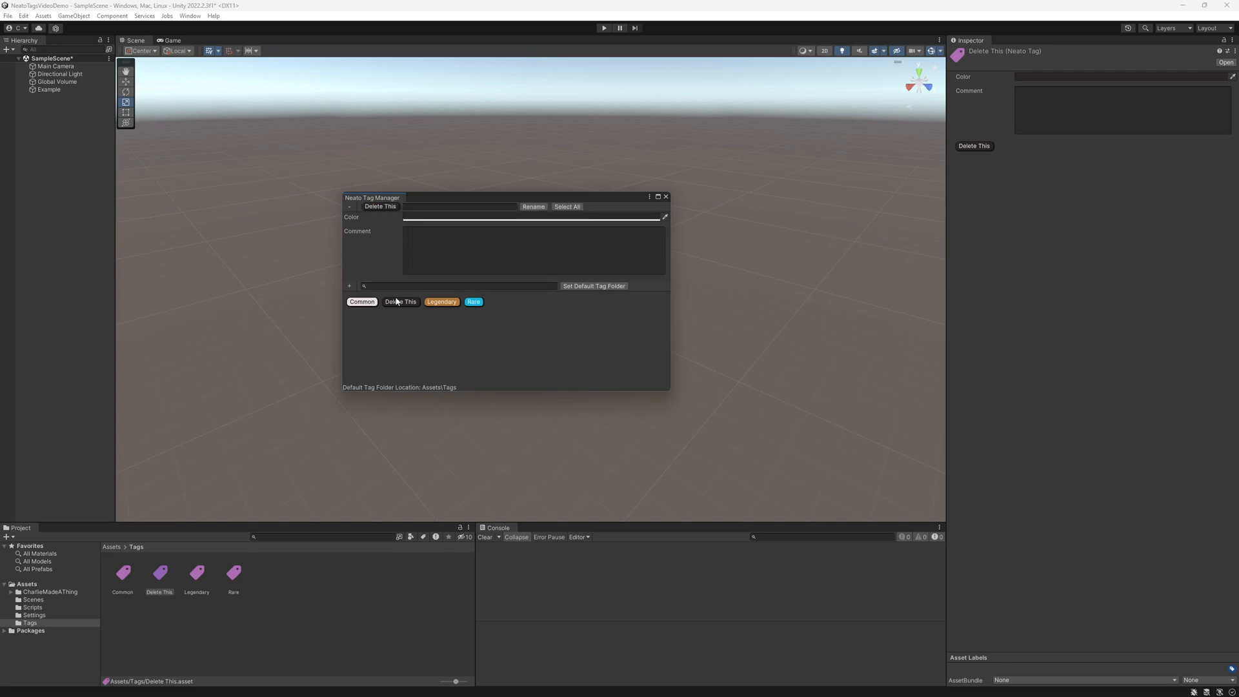
{"action": "left_click", "coordinate": [349, 208]}
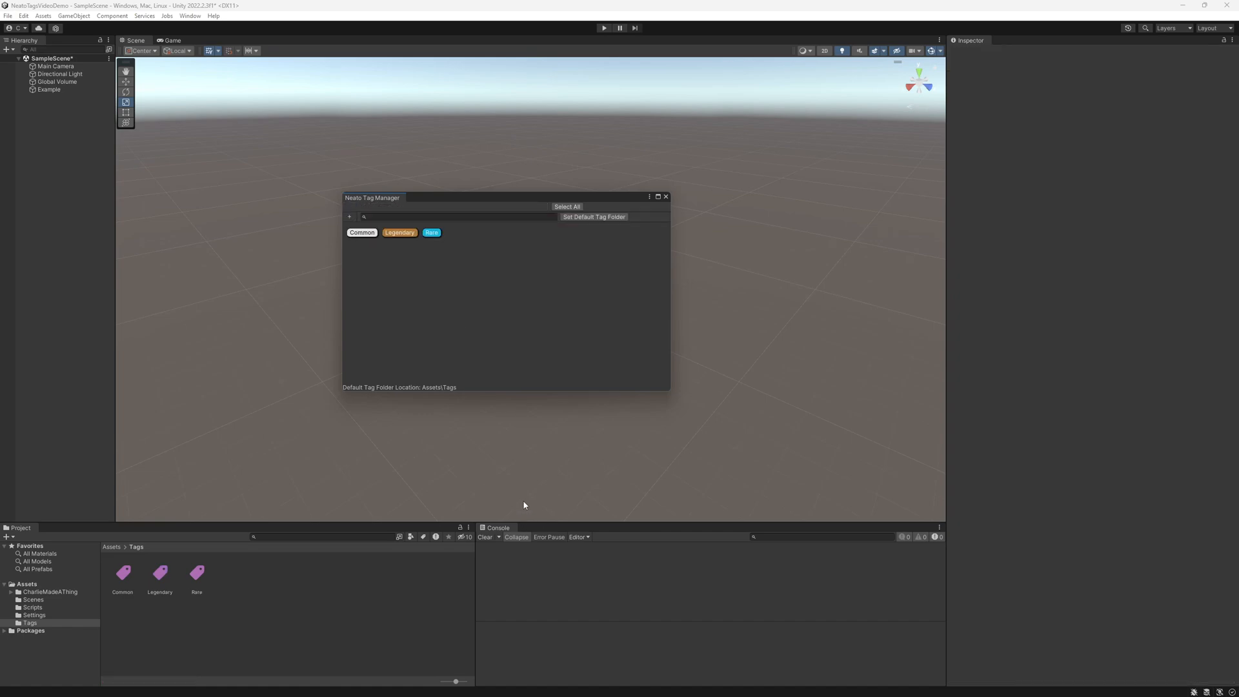
- Show the Rare tag's details in the Neato Tag Manager
{"action": "left_click", "coordinate": [431, 233]}
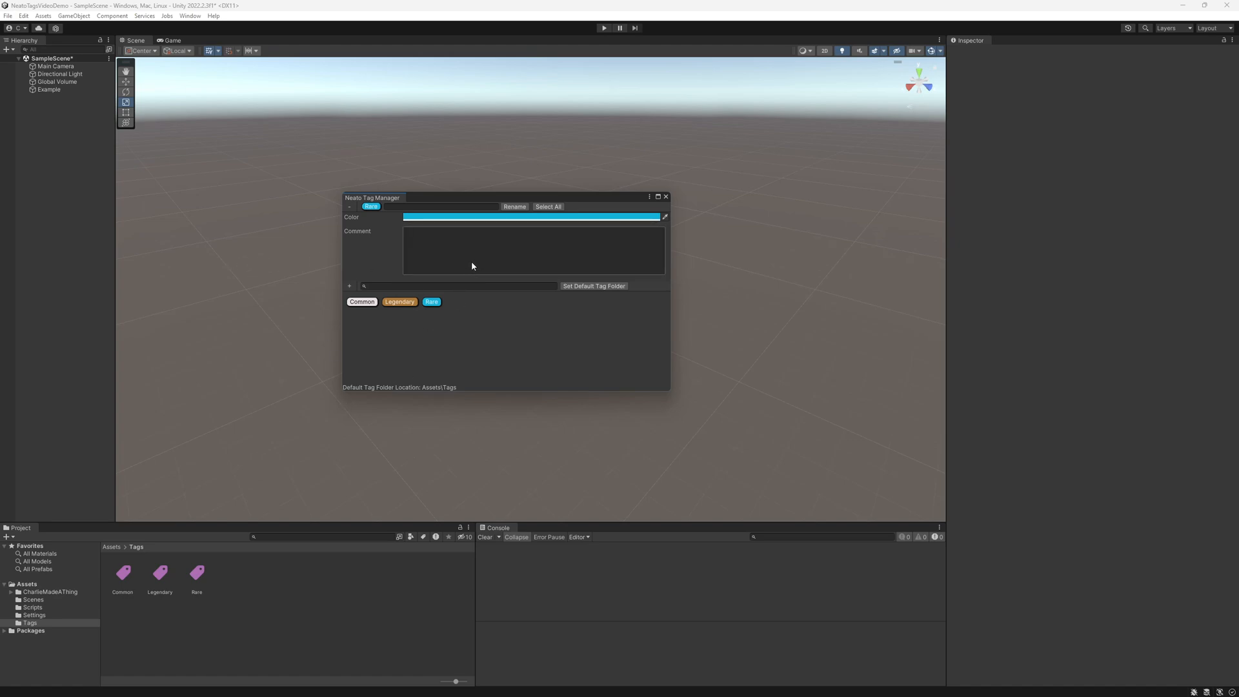
{"action": "left_click", "coordinate": [372, 207]}
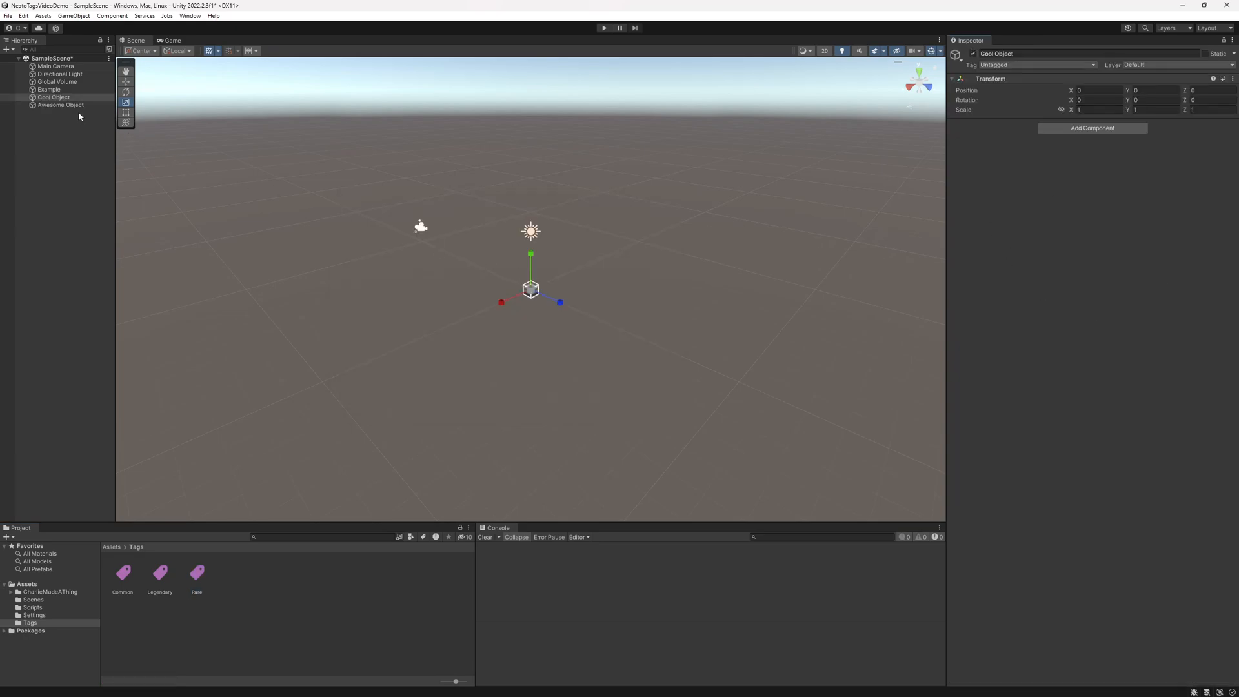
- Add the Tagger component to both Cool Object and Awesome Object at once
{"action": "left_click", "coordinate": [65, 105]}
{"action": "left_click", "coordinate": [71, 97]}
{"action": "left_click", "coordinate": [71, 104]}
{"action": "left_click", "coordinate": [75, 97]}
{"action": "left_click", "coordinate": [74, 106], "text": "ctrl"}
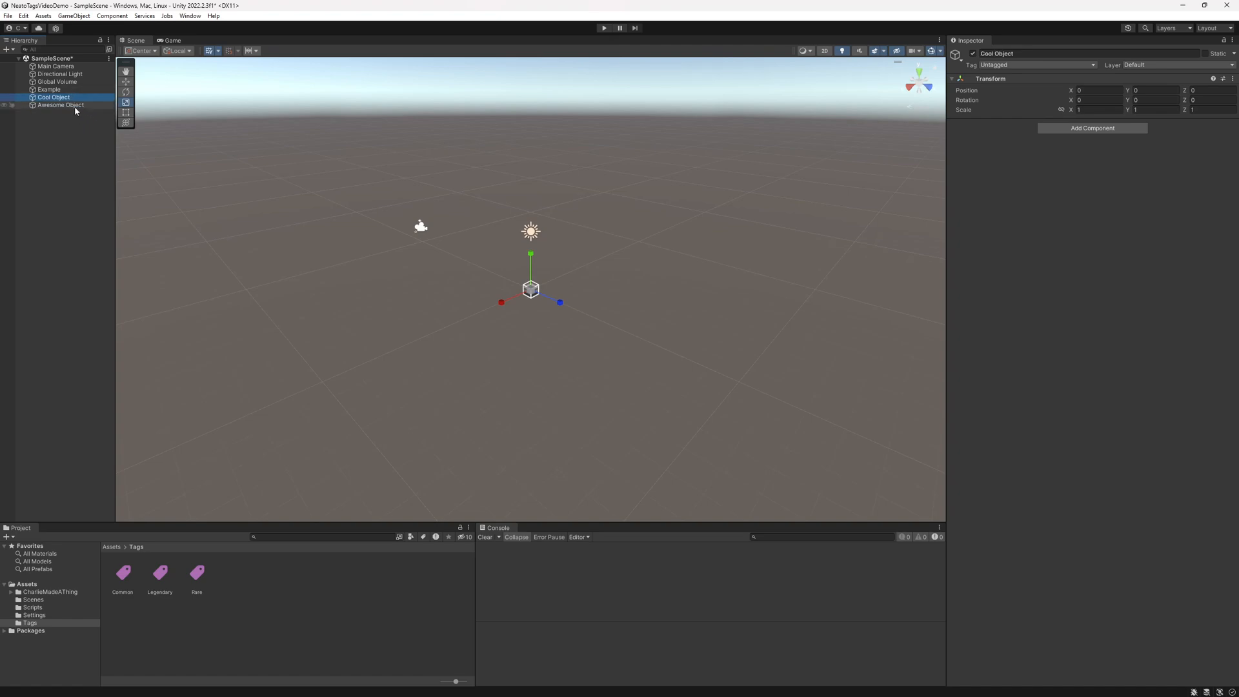
{"action": "left_click", "coordinate": [1116, 131]}
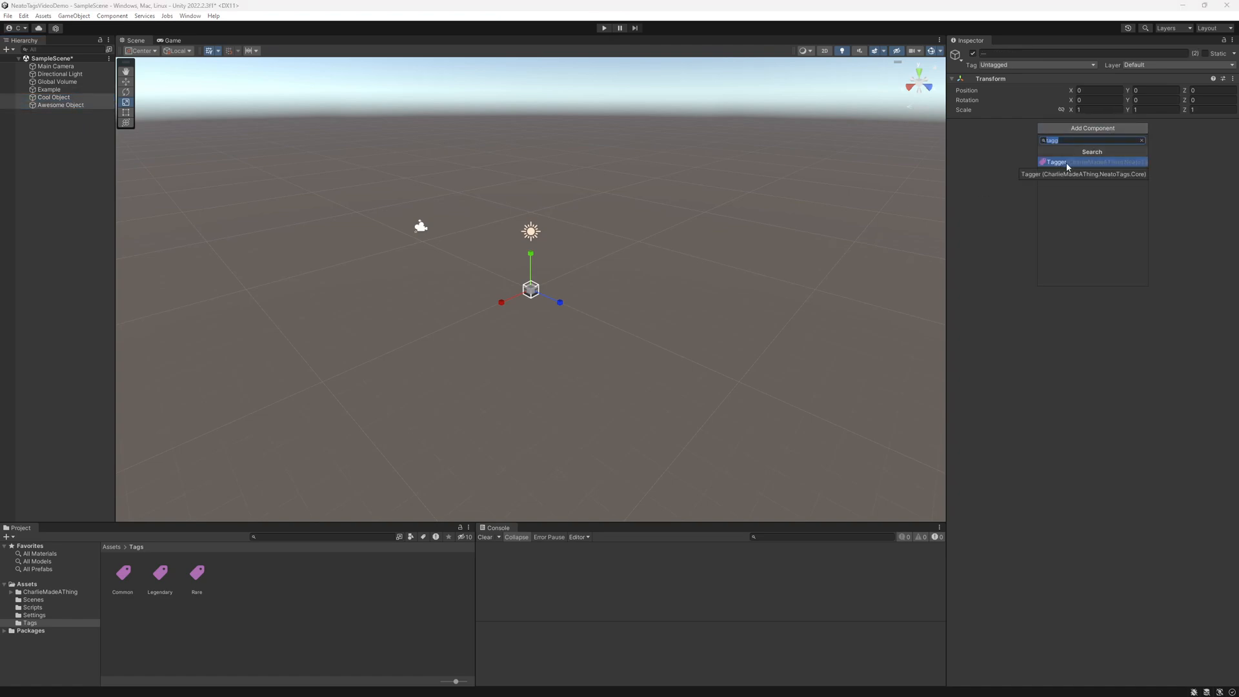
{"action": "left_click", "coordinate": [1065, 166]}
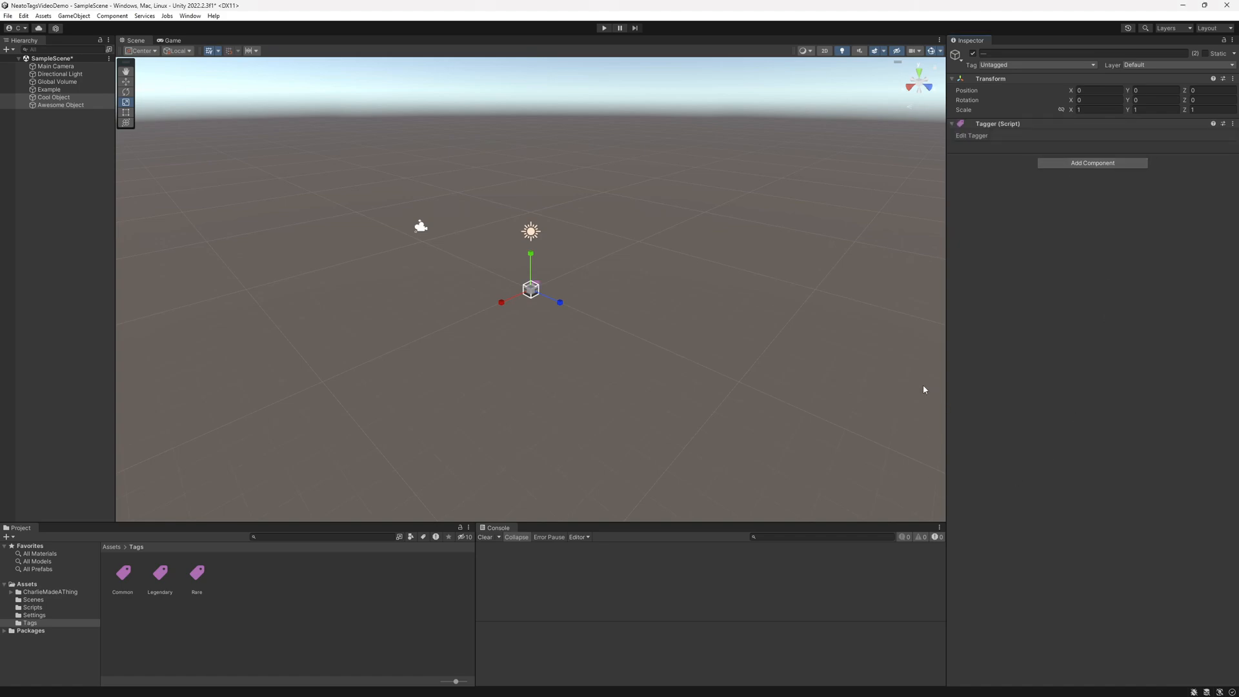
- Open Cool Object's Tagger for editing, and add the Common tag and remove it again
{"action": "left_click", "coordinate": [84, 98]}
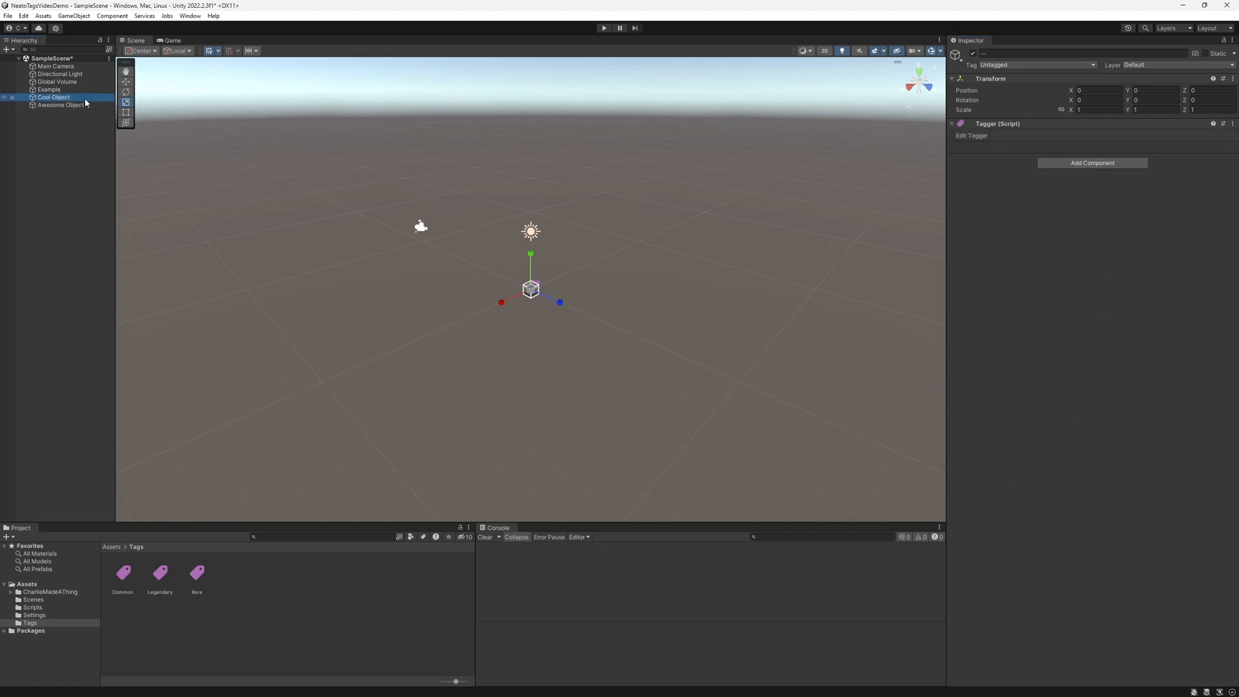
{"action": "left_click", "coordinate": [973, 136]}
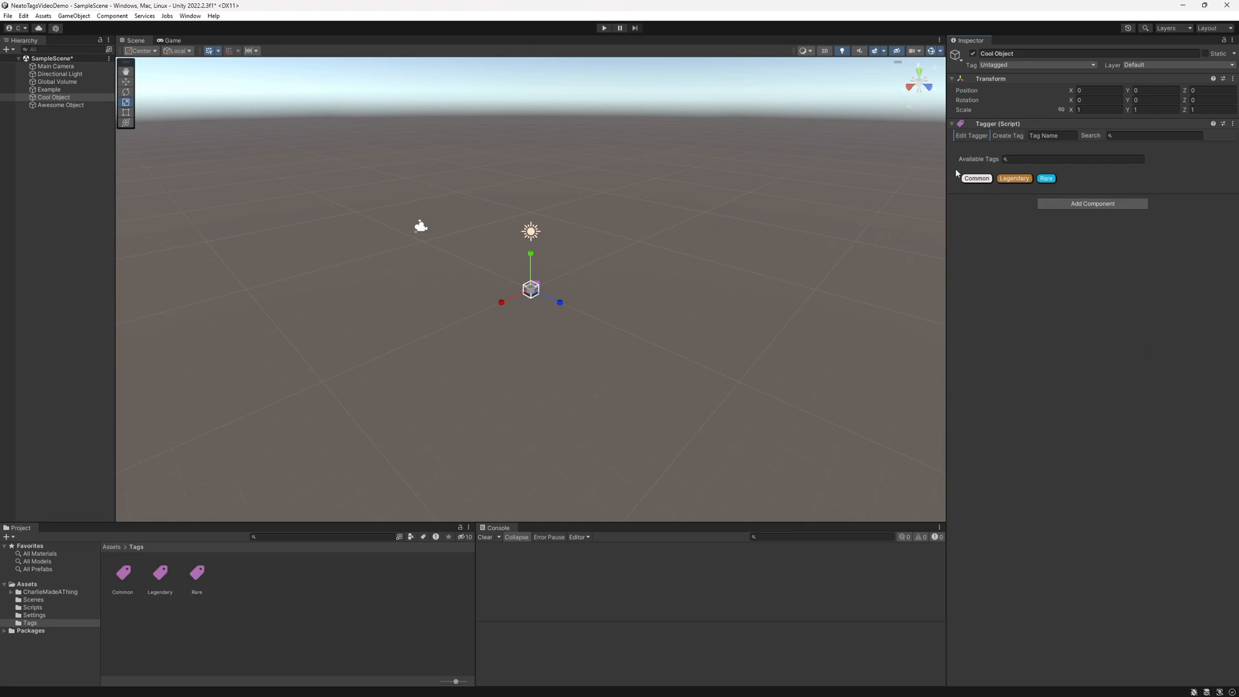
{"action": "left_click", "coordinate": [976, 182]}
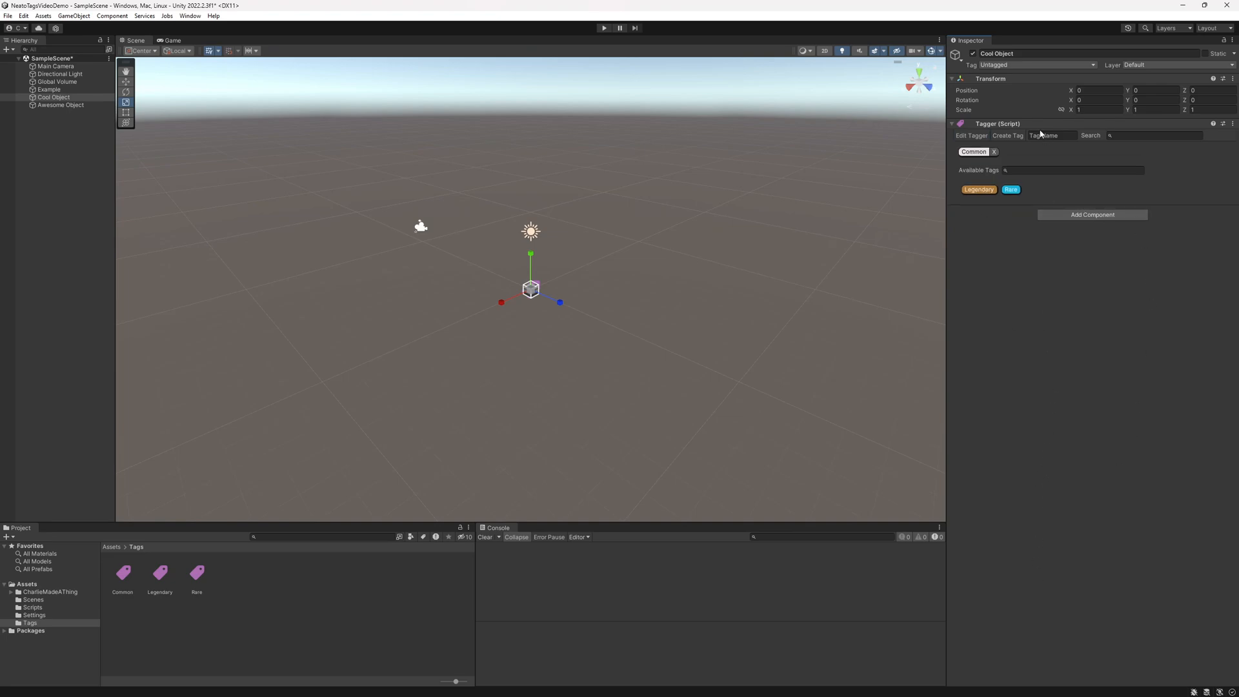
{"action": "left_click", "coordinate": [996, 153]}
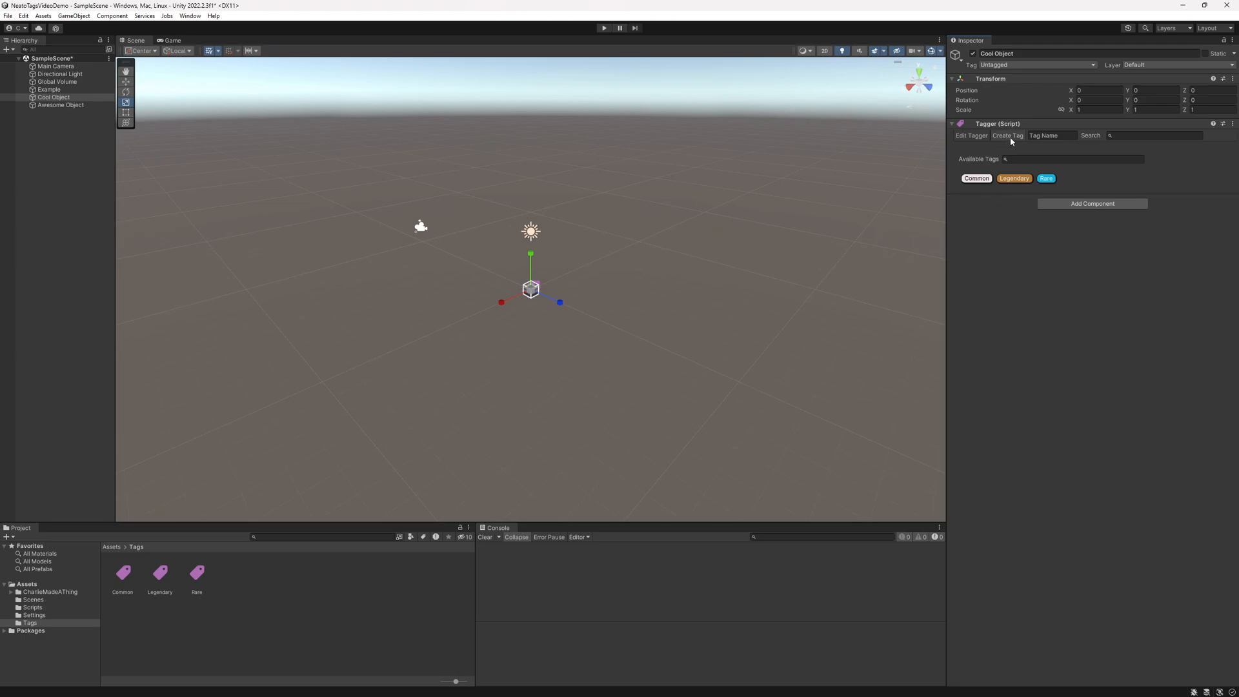
- Create a new tag named Uncommon directly from Cool Object's Tagger component
{"action": "left_click", "coordinate": [1047, 136]}
{"action": "type", "text": "Uncommon"}
{"action": "key", "text": "Return"}
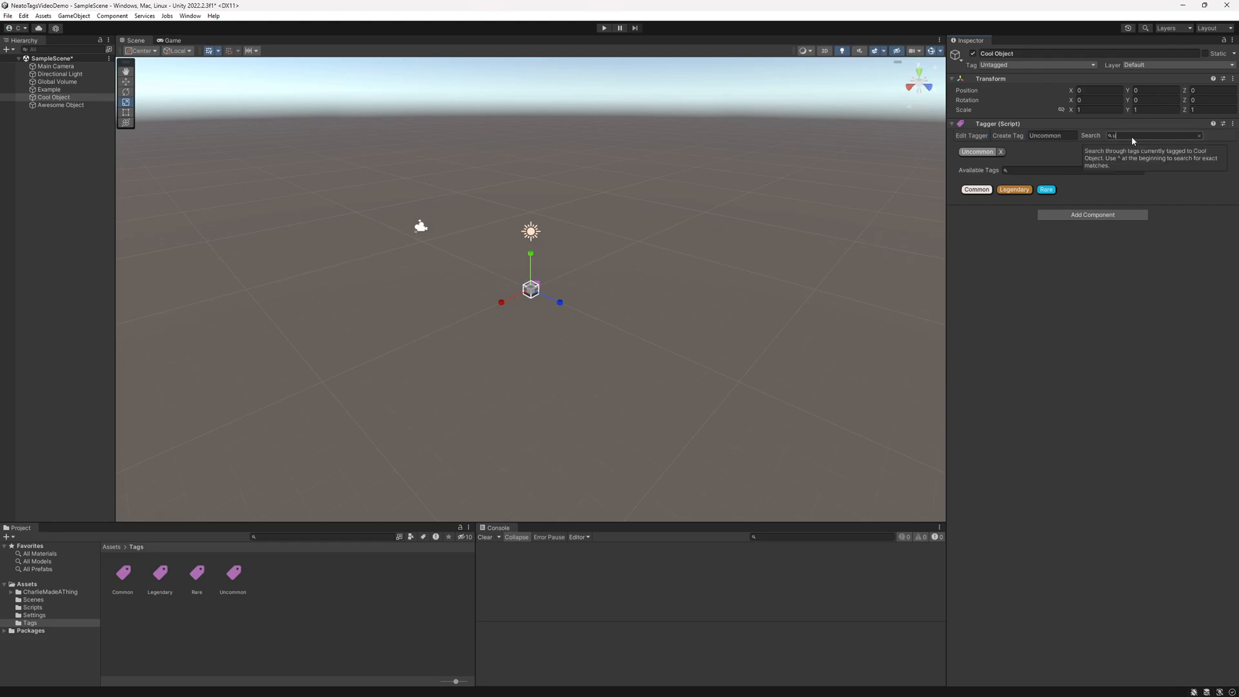
- Clear the search of Cool Object's attached tags and filter the available tags by "l"
{"action": "key", "text": "BackSpace"}
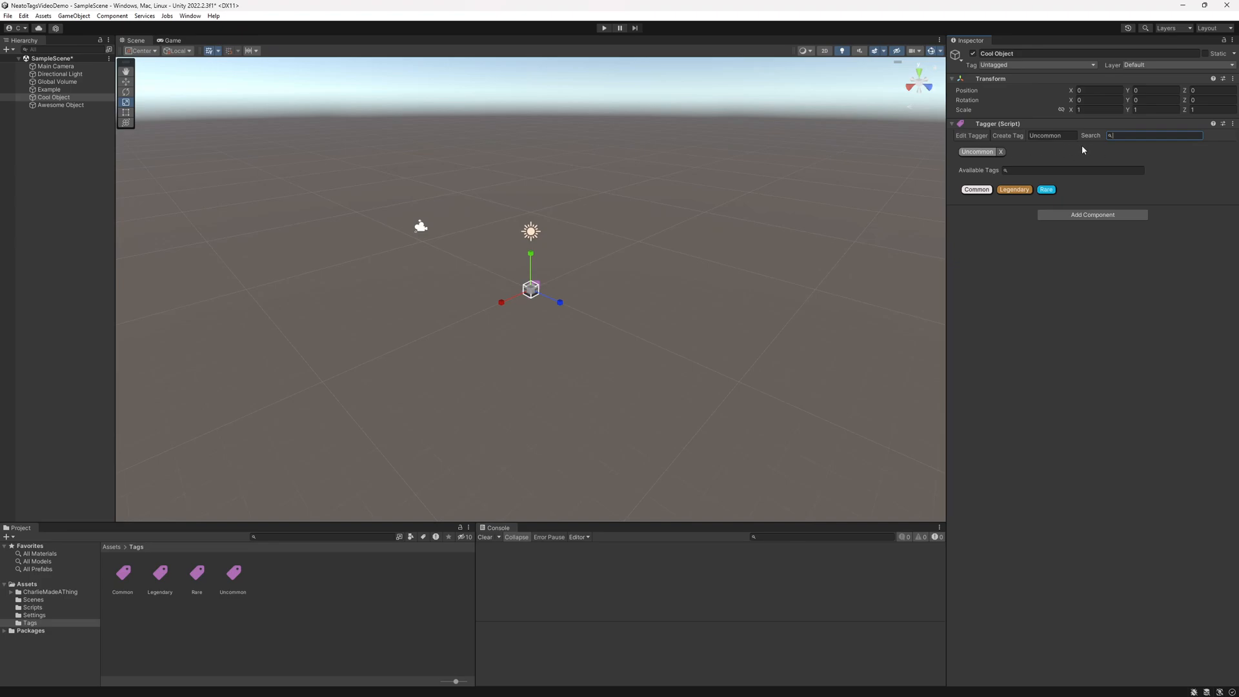
{"action": "left_click", "coordinate": [1034, 170]}
{"action": "type", "text": "l"}
- Edit the Tagger of Cool Object and Awesome Object together and add the Common tag to both
{"action": "left_click", "coordinate": [59, 106], "text": "ctrl"}
{"action": "left_click", "coordinate": [982, 136]}
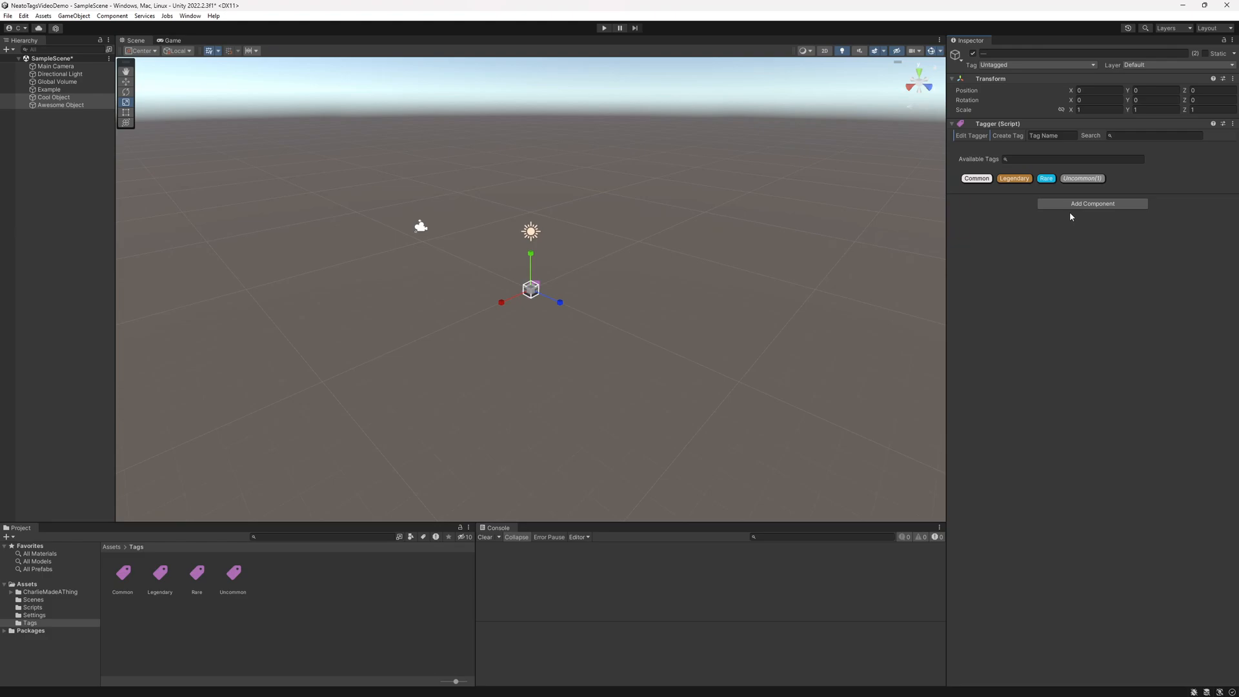
{"action": "left_click", "coordinate": [976, 179]}
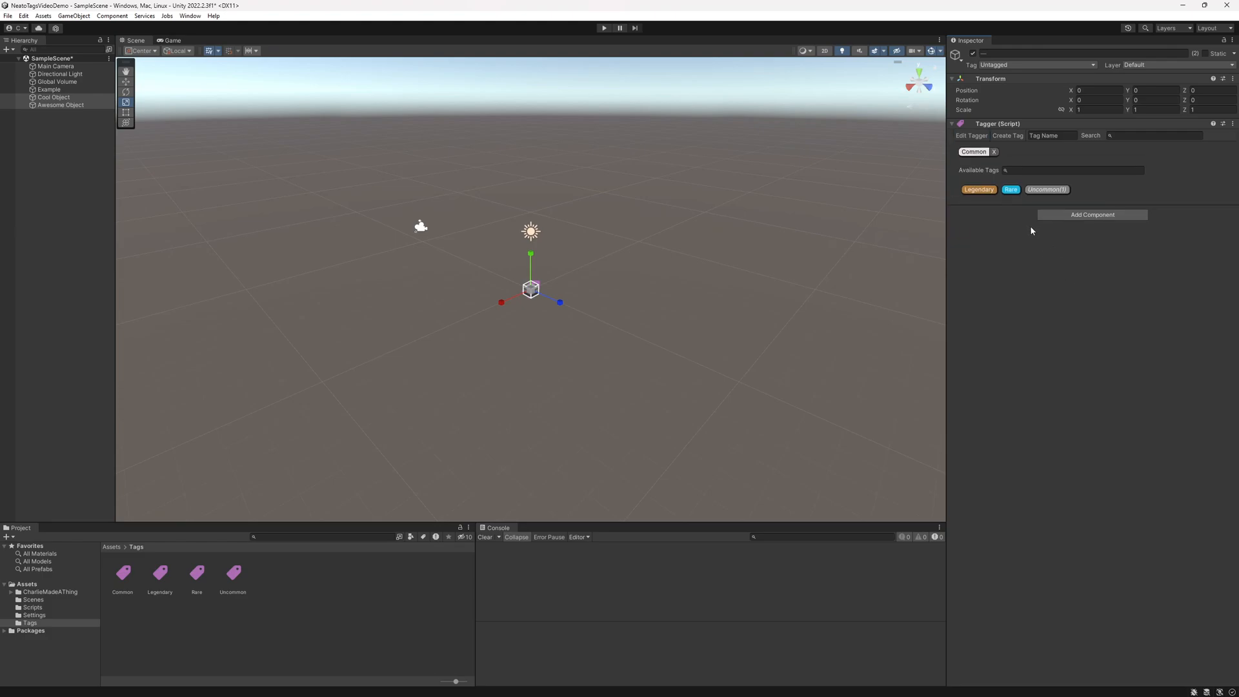
- Add the Rare tag to Awesome Object only
{"action": "left_click", "coordinate": [83, 107]}
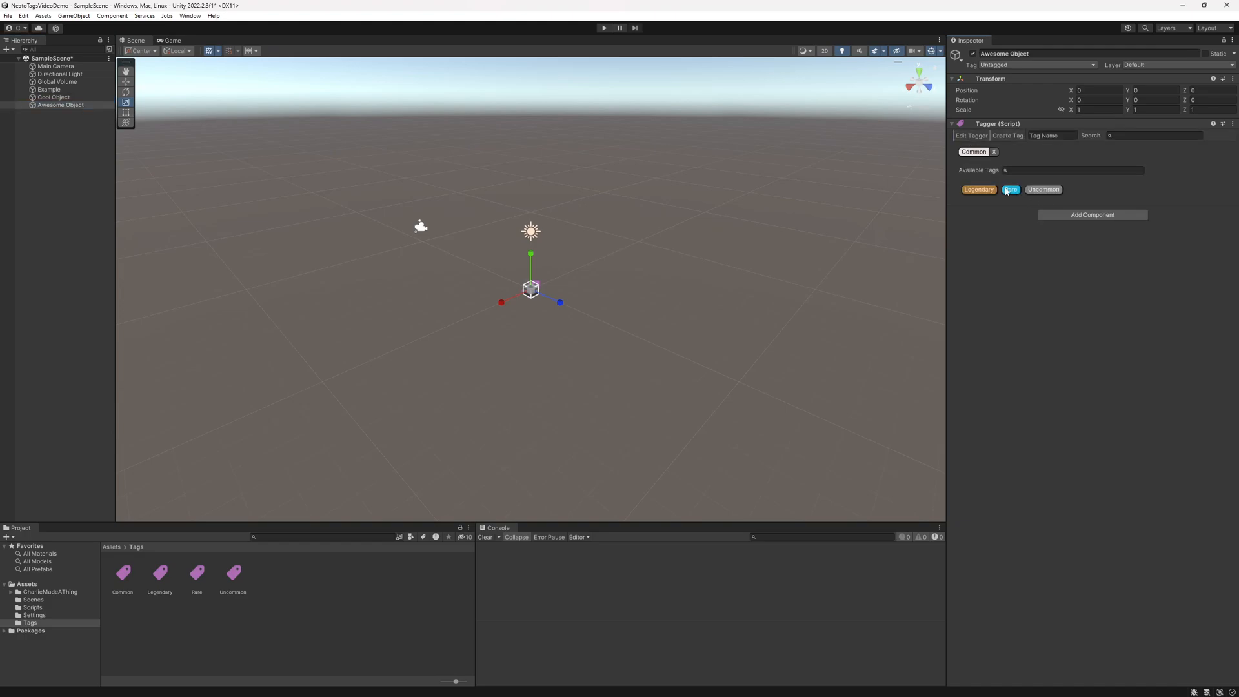
{"action": "left_click", "coordinate": [1010, 190]}
- Edit the Tagger of both objects together, and try applying the Rare tag to both and removing it
{"action": "left_click", "coordinate": [54, 97], "text": "ctrl"}
{"action": "left_click", "coordinate": [982, 137]}
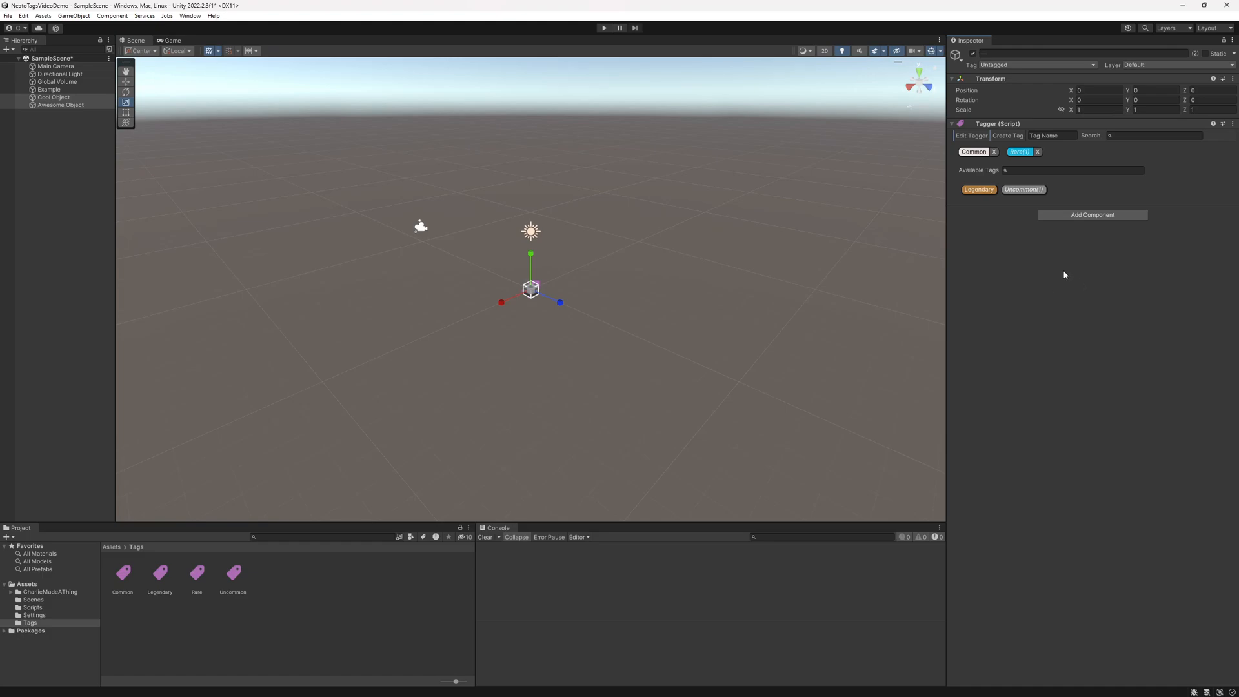
{"action": "left_click", "coordinate": [1019, 152]}
{"action": "left_click", "coordinate": [1031, 153]}
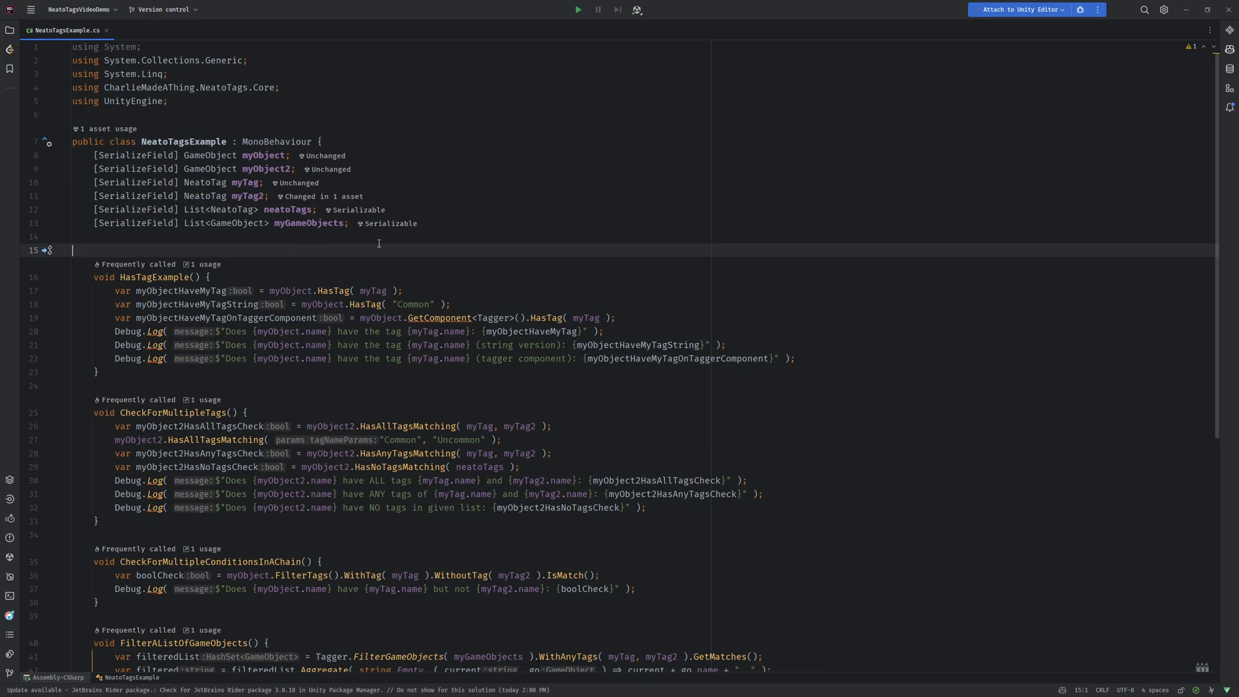
- Examine the HasTag calls in HasTagExample: by tag reference, by the "Common" string, and through the Tagger component
{"action": "left_click", "coordinate": [404, 289]}
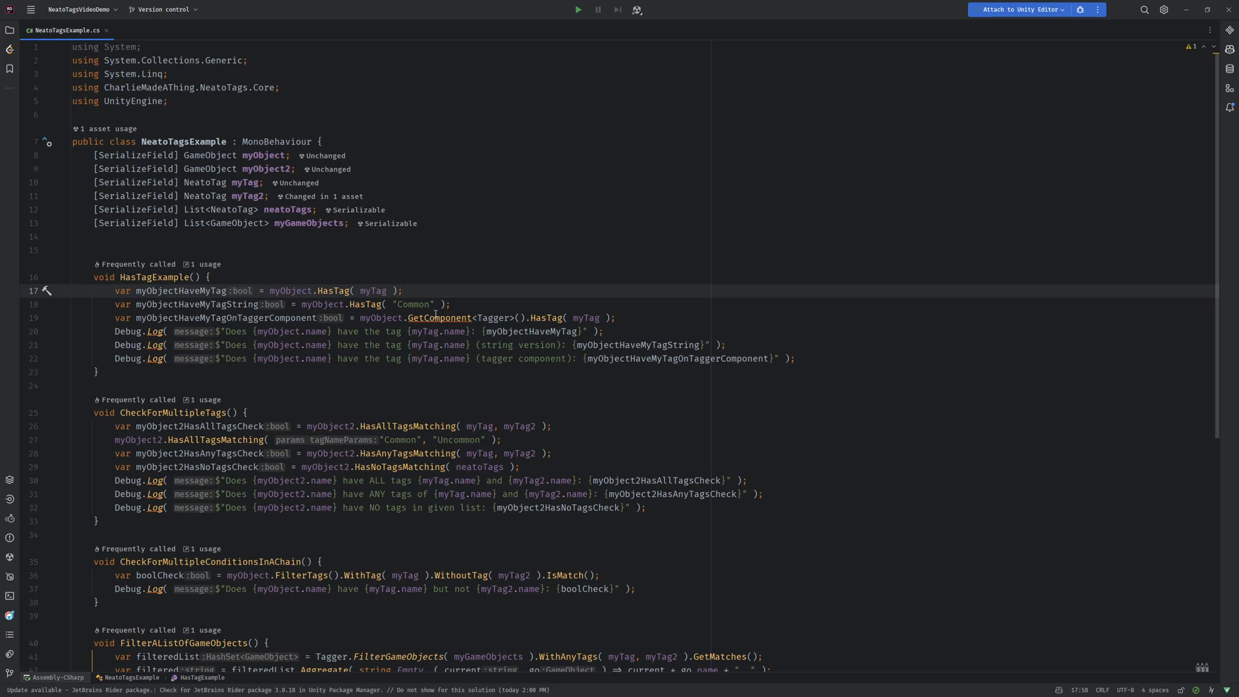
{"action": "left_click_drag", "start_coordinate": [393, 304], "coordinate": [451, 304]}
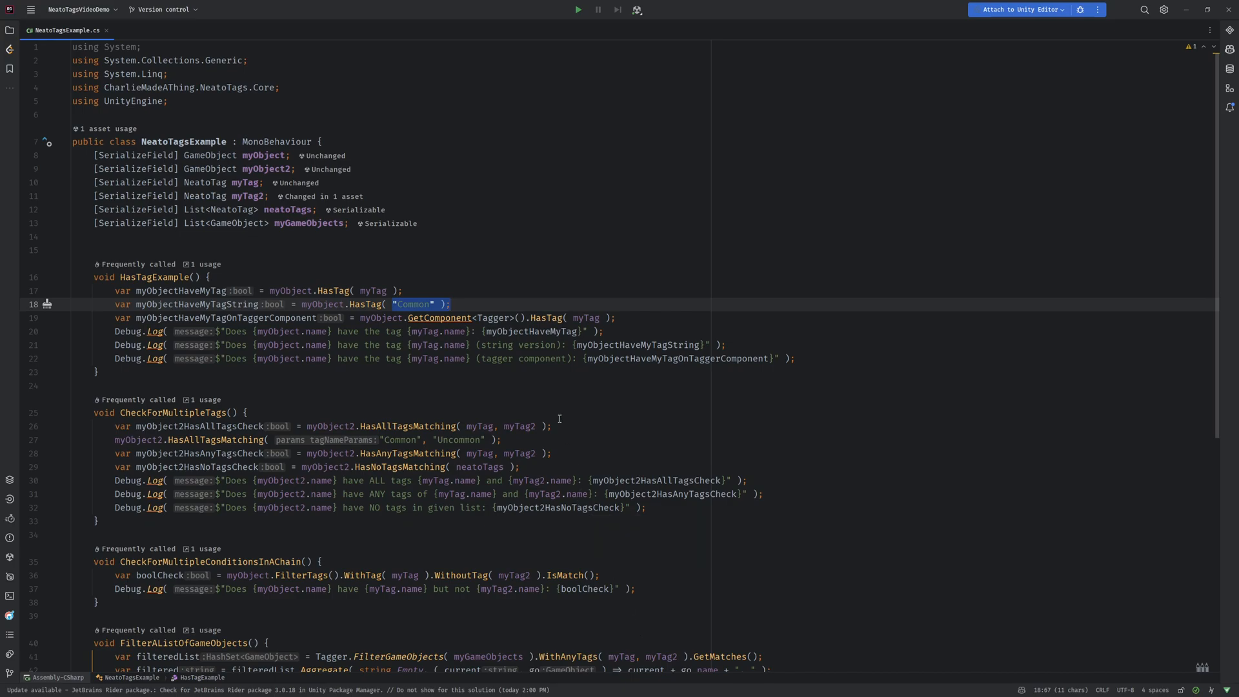
{"action": "left_click", "coordinate": [499, 388]}
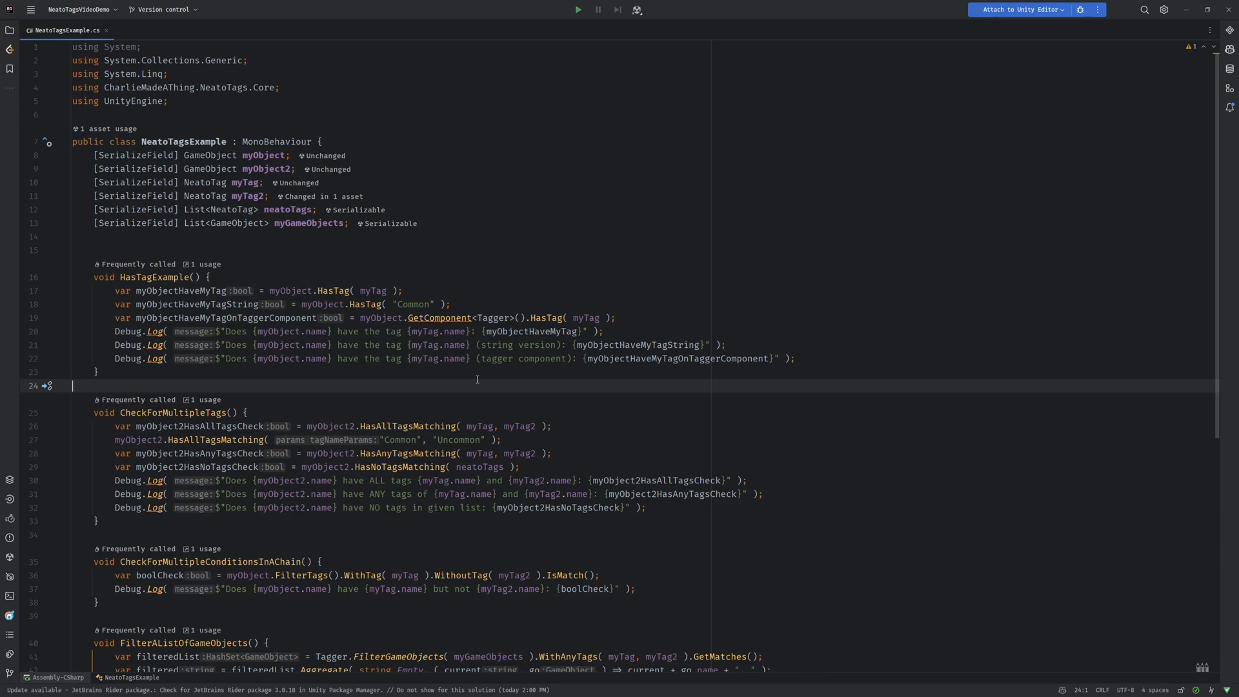
{"action": "left_click_drag", "start_coordinate": [615, 317], "coordinate": [405, 317]}
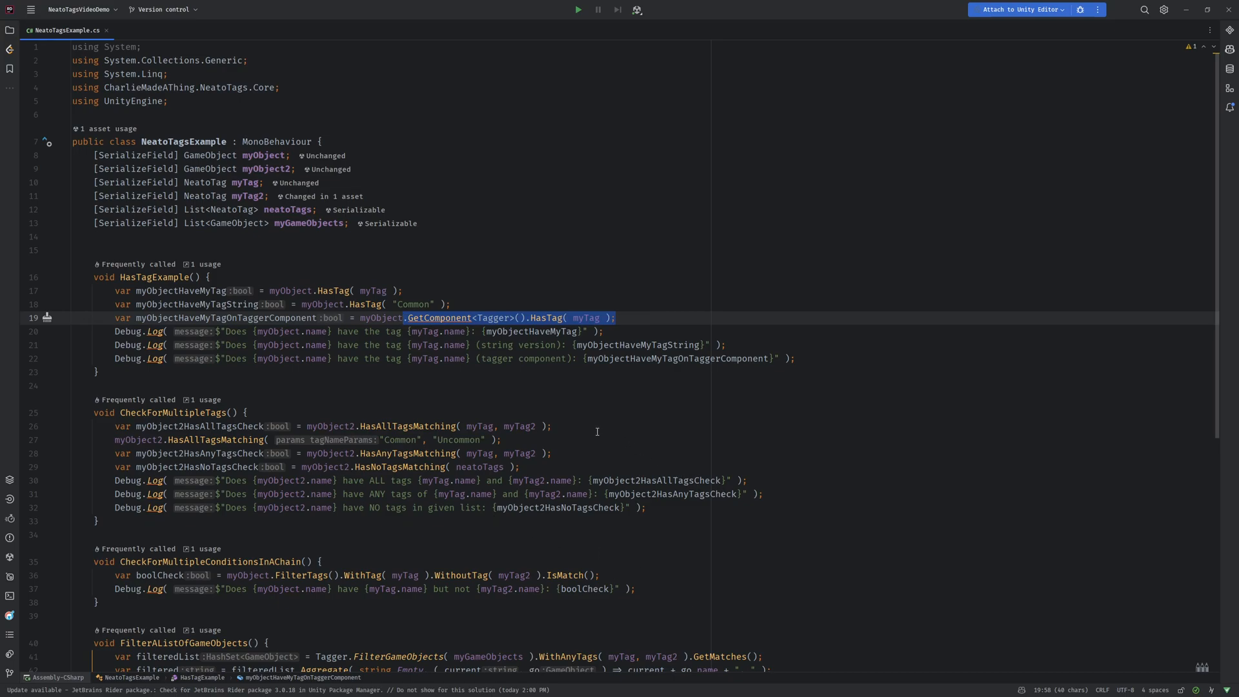
{"action": "left_click", "coordinate": [665, 315]}
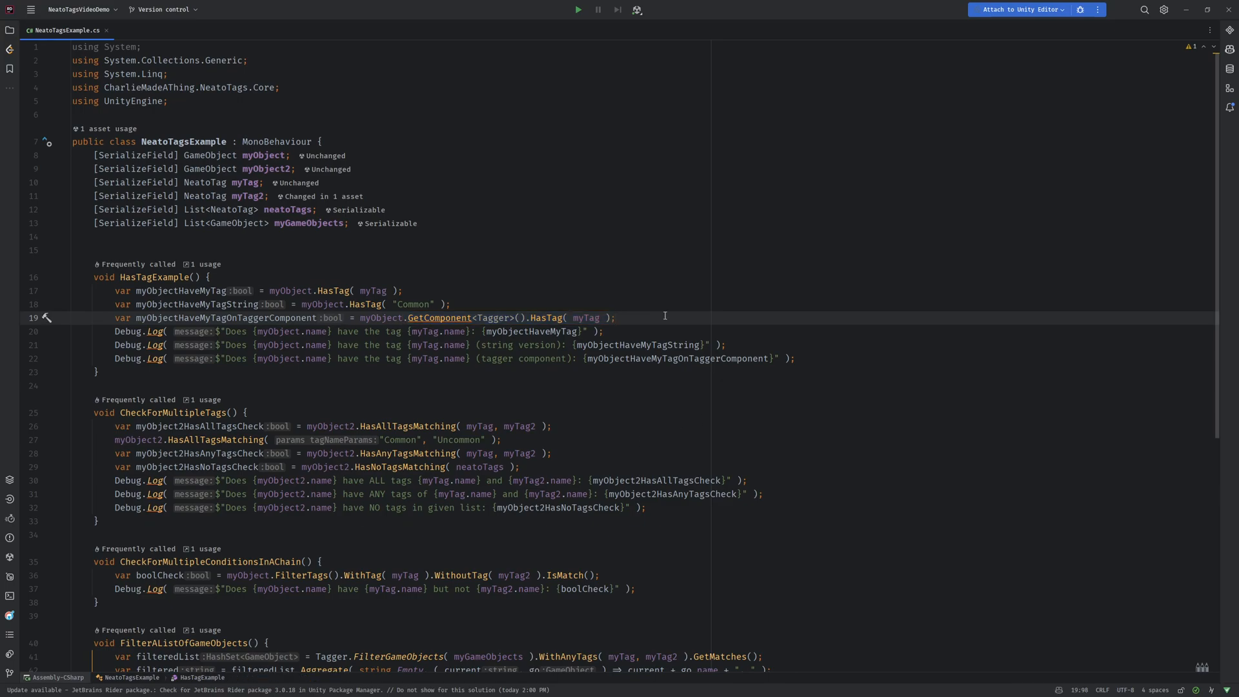
- Examine the HasAllTagsMatching, HasAnyTagsMatching and HasNoTagsMatching calls and their tag arguments in CheckForMultipleTags
{"action": "scroll", "coordinate": [665, 315], "scroll_direction": "down", "scroll_amount": 3}
{"action": "left_click", "coordinate": [574, 307]}
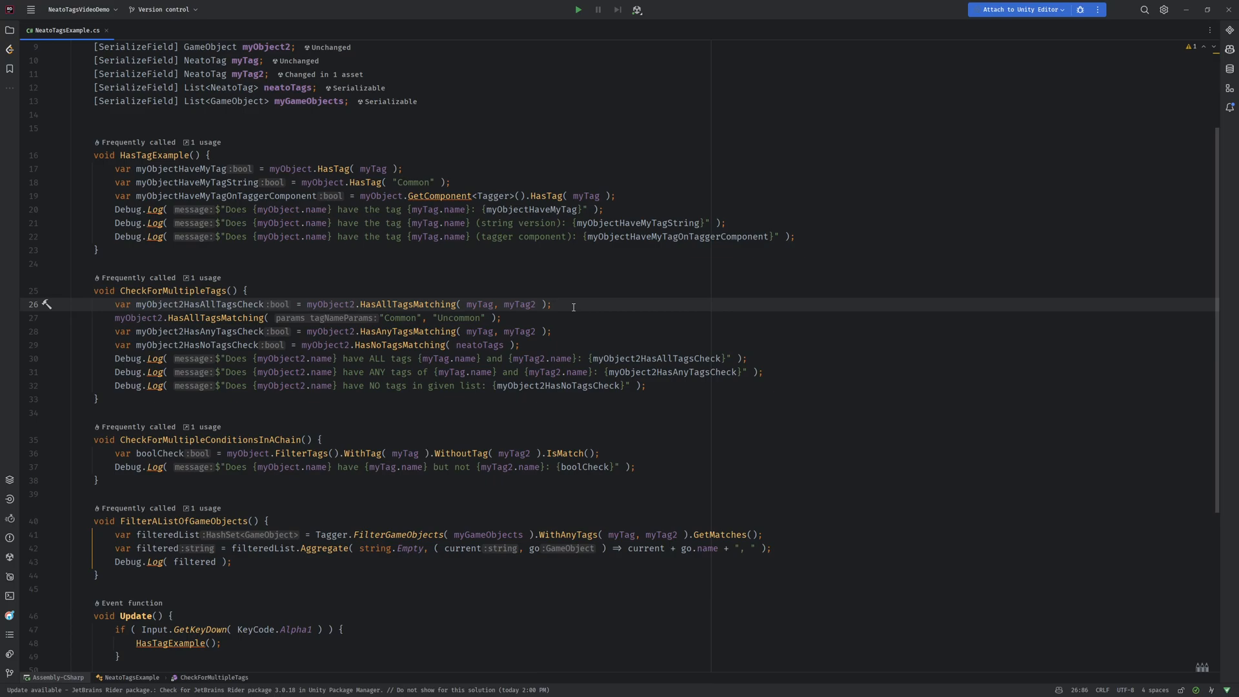
{"action": "left_click", "coordinate": [563, 332]}
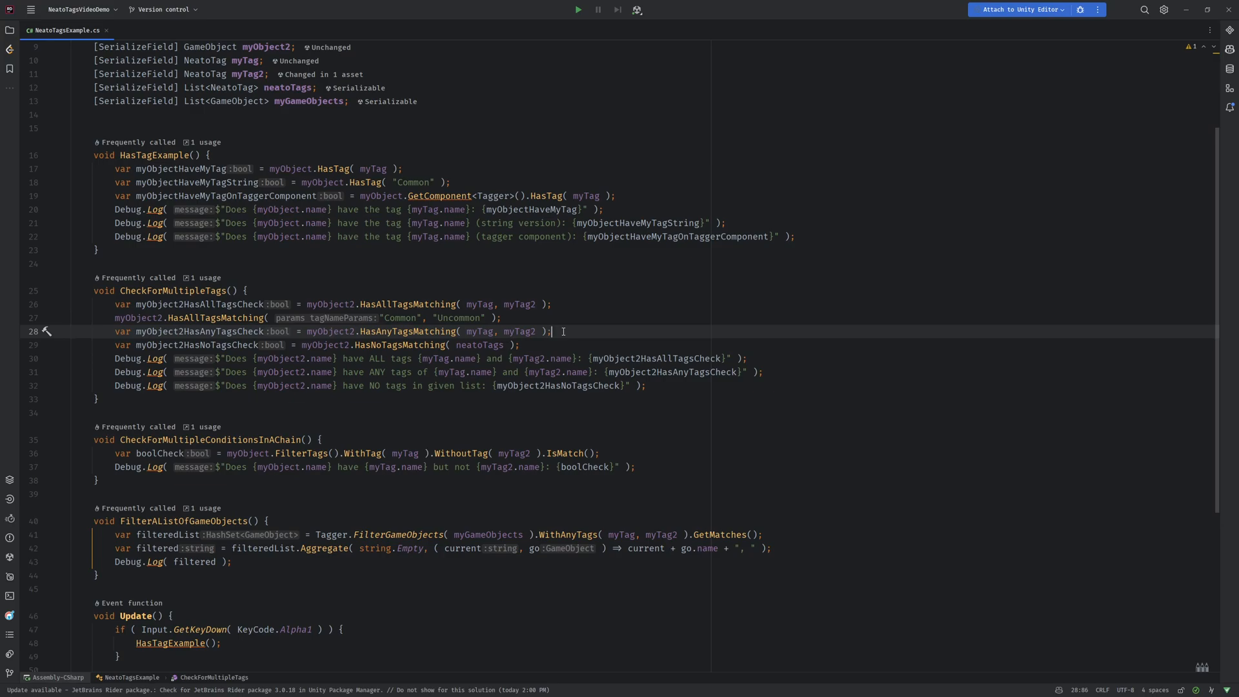
{"action": "left_click", "coordinate": [568, 351]}
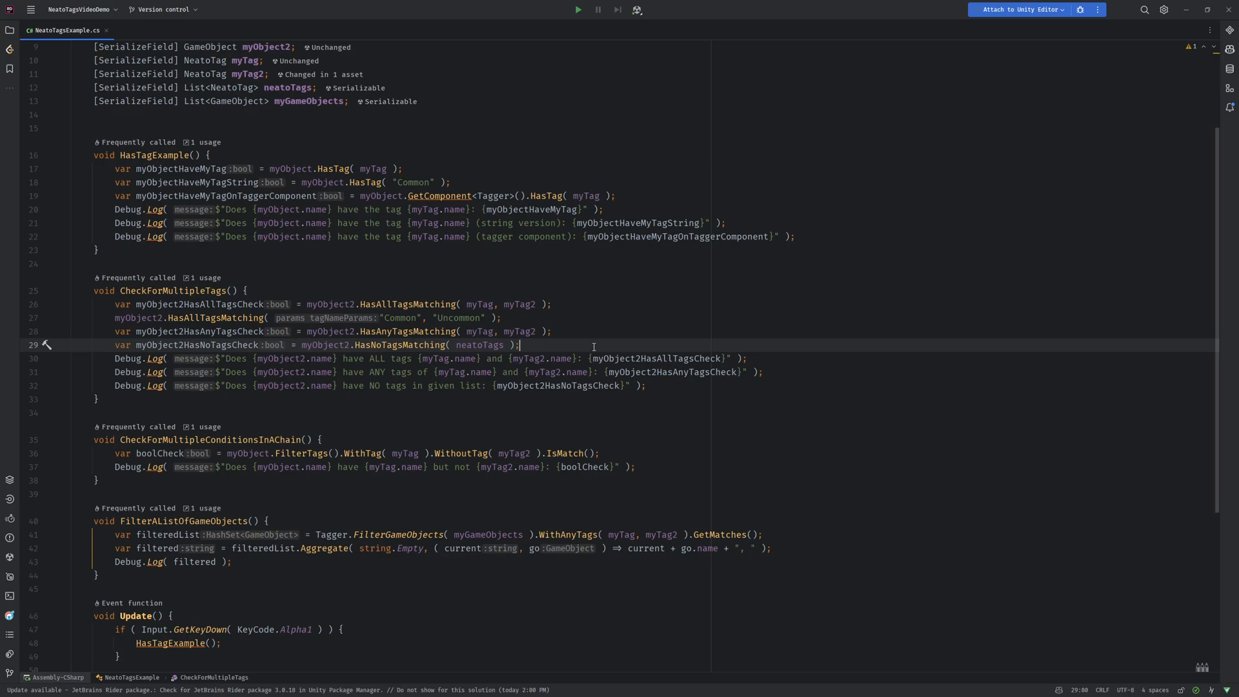
{"action": "left_click", "coordinate": [579, 311]}
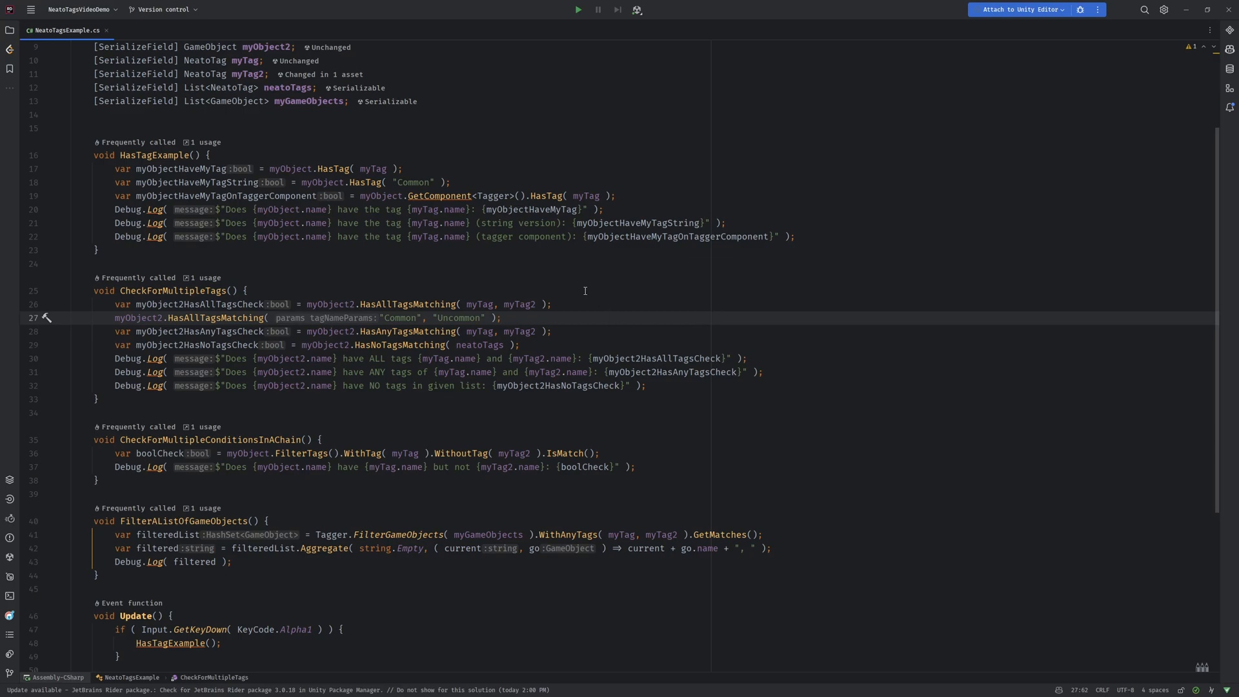
{"action": "key", "text": "Down"}
{"action": "key", "text": "Down"}
{"action": "key", "text": "ctrl+w"}
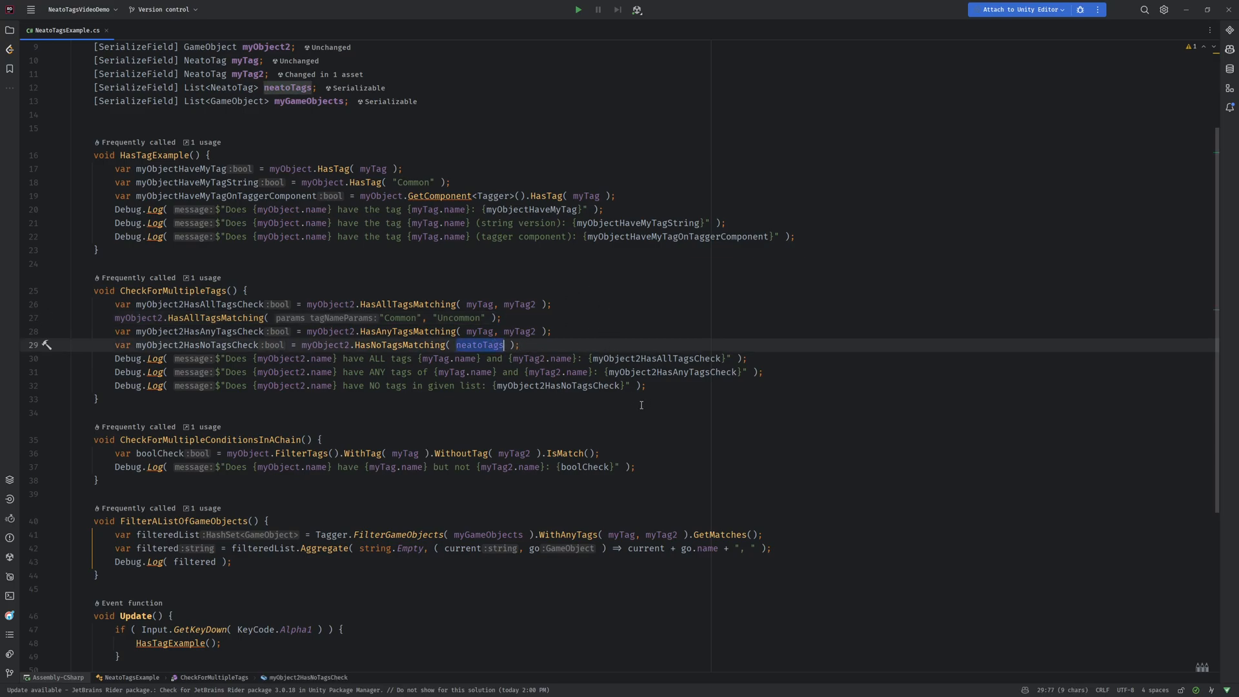
{"action": "left_click", "coordinate": [483, 305]}
{"action": "left_click", "coordinate": [502, 305]}
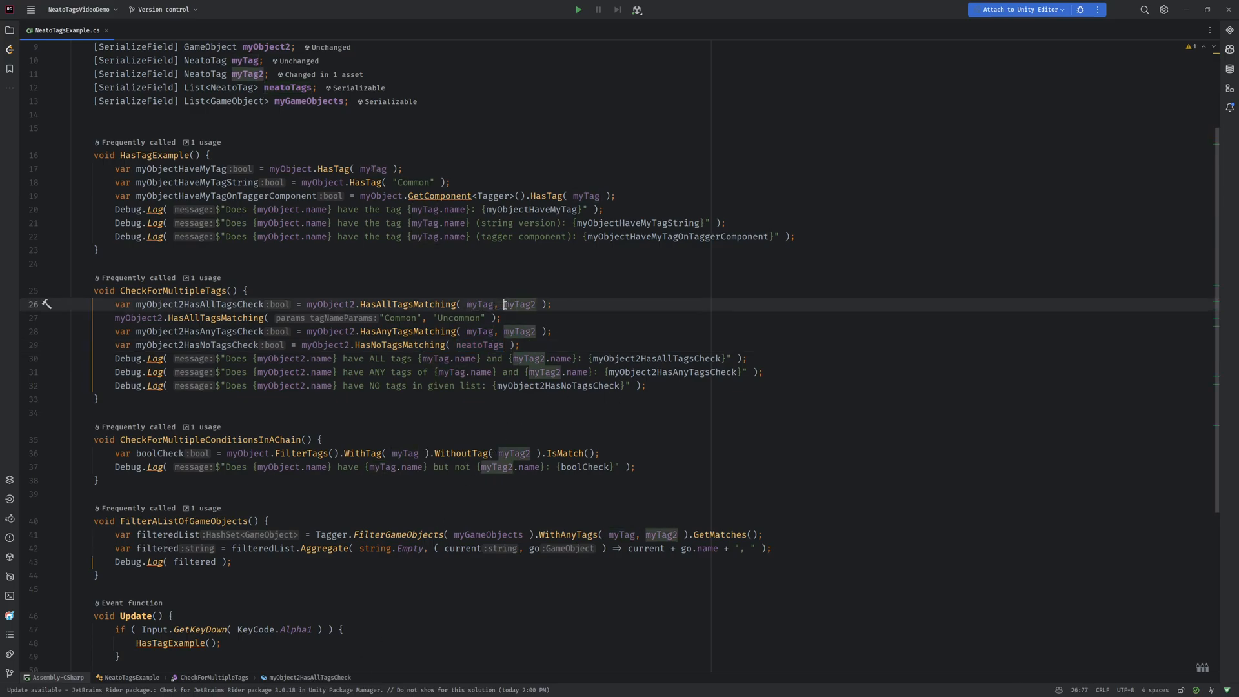
{"action": "left_click", "coordinate": [542, 305]}
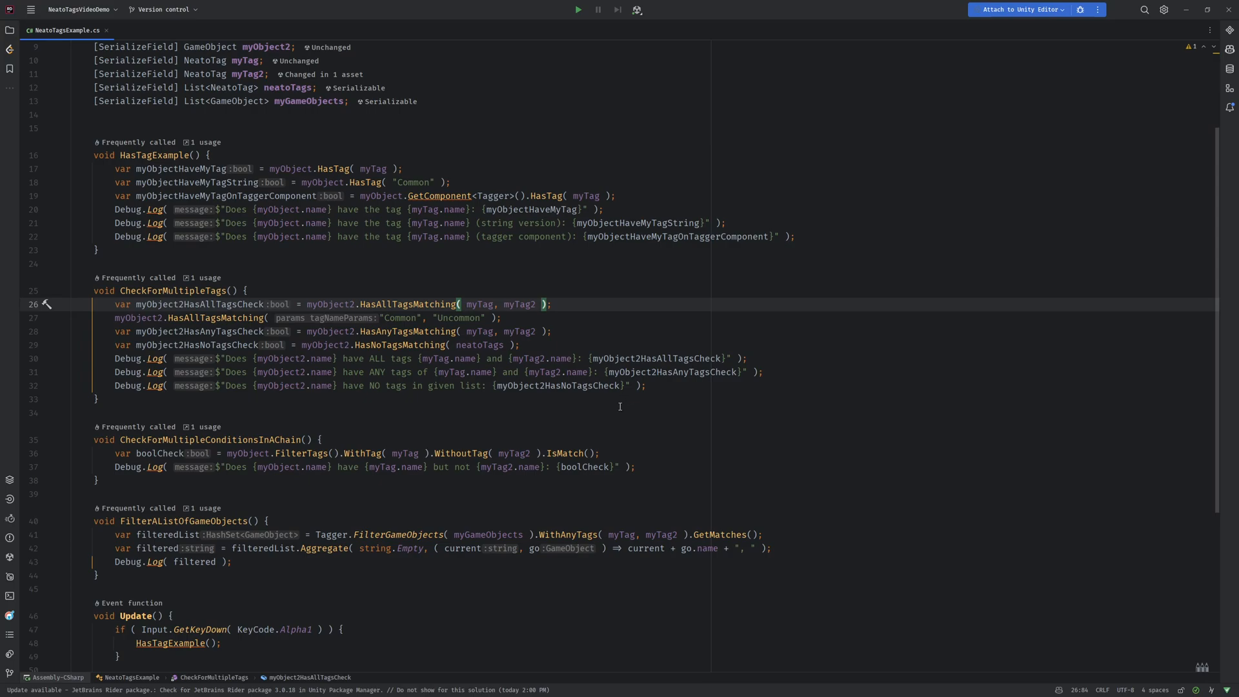
- Examine the chained FilterTags, WithTag, WithoutTag and IsMatch calls in CheckForMultipleConditionsInAChain
{"action": "scroll", "coordinate": [619, 406], "scroll_direction": "down", "scroll_amount": 4}
{"action": "left_click", "coordinate": [391, 277]}
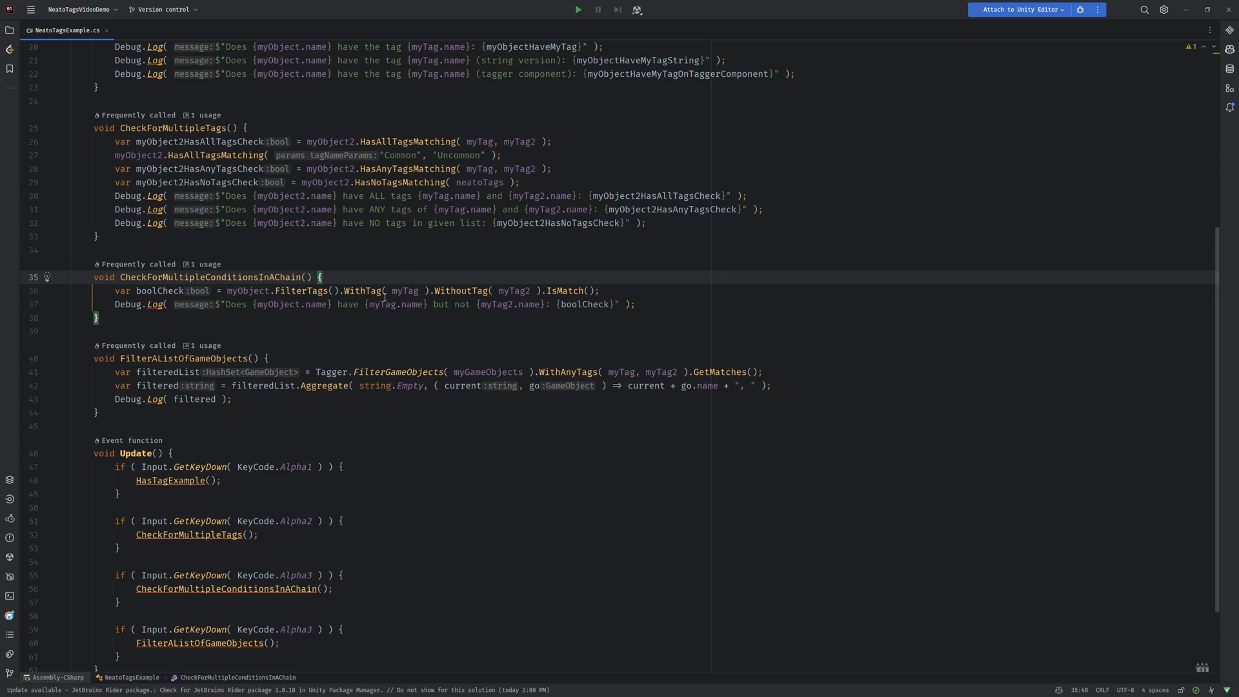
{"action": "key", "text": "Down"}
{"action": "key", "text": "Down"}
{"action": "key", "text": "Down"}
{"action": "key", "text": "Down"}
{"action": "key", "text": "Down"}
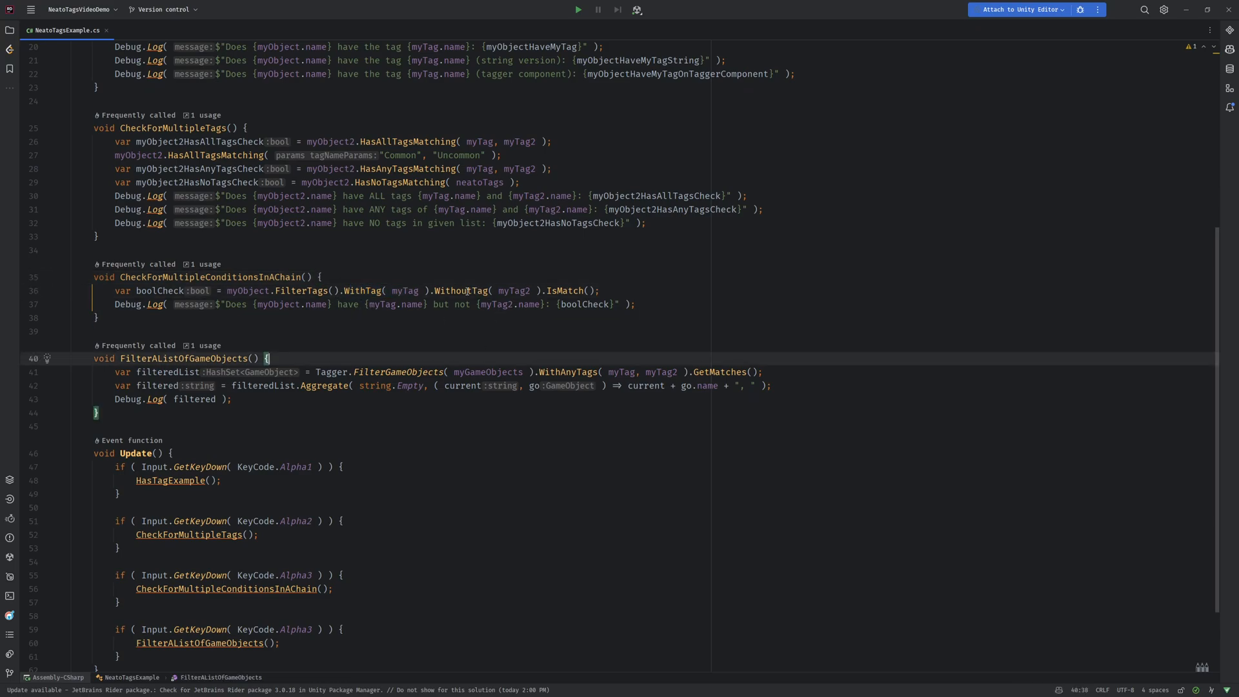
{"action": "left_click_drag", "start_coordinate": [461, 291], "coordinate": [526, 291]}
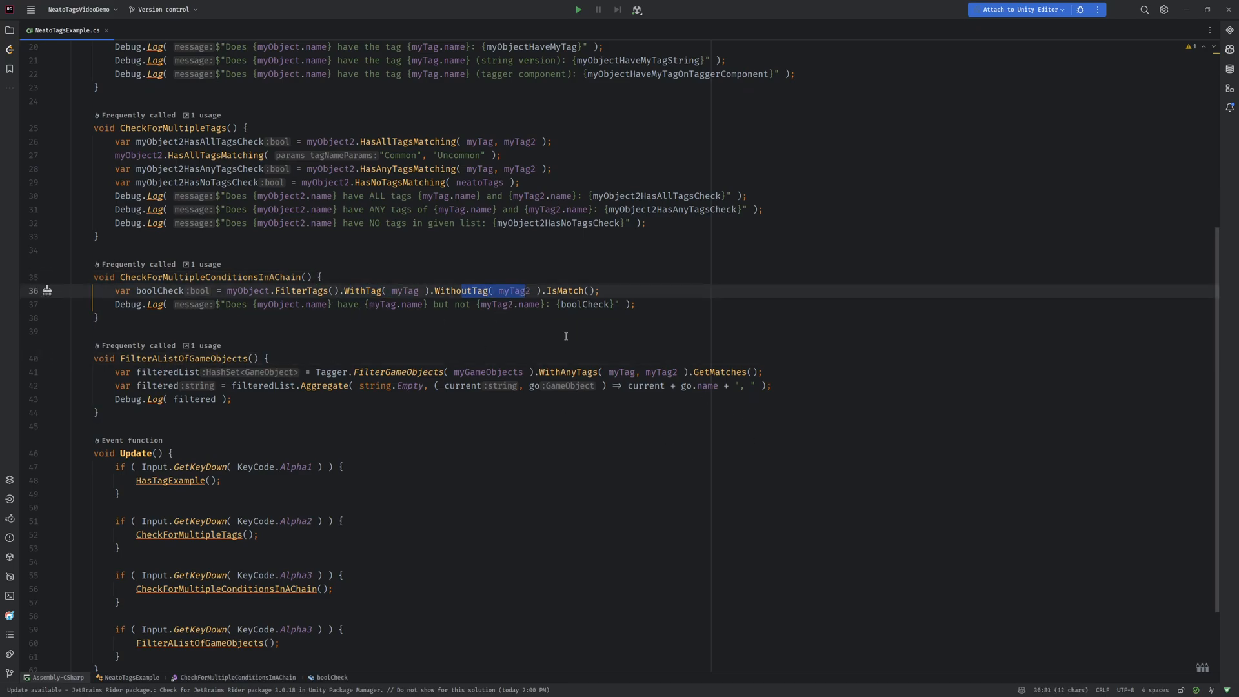
- Examine the Tagger.FilterGameObjects call in FilterAListOfGameObjects, including its myGameObjects argument, WithAnyTags filter and GetMatches
{"action": "key", "text": "Down"}
{"action": "key", "text": "Down"}
{"action": "key", "text": "Down"}
{"action": "key", "text": "Down"}
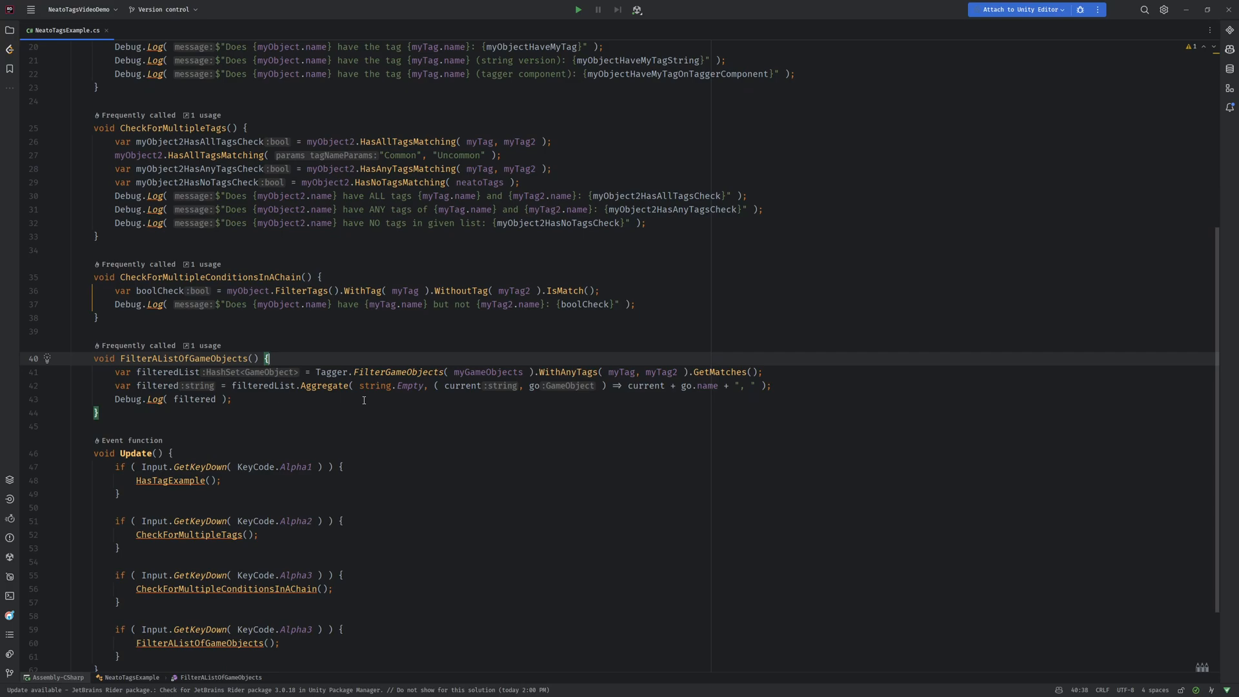
{"action": "left_click", "coordinate": [499, 378]}
{"action": "left_click", "coordinate": [556, 372]}
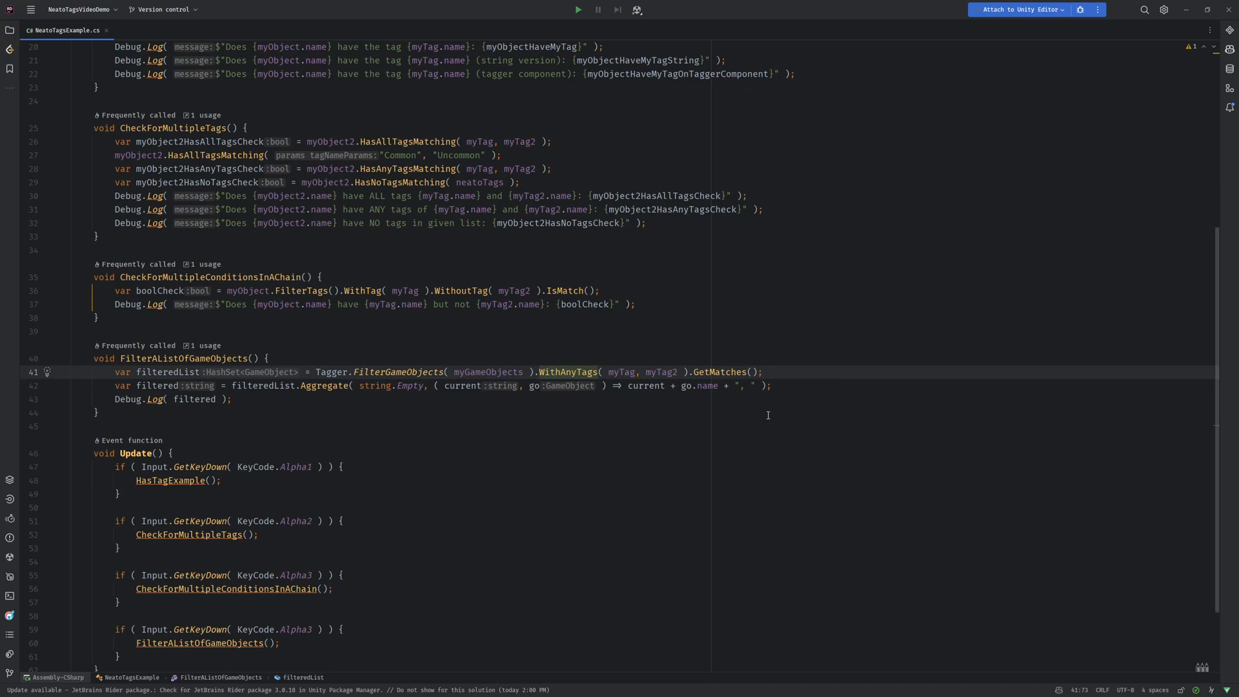
{"action": "key", "text": "ctrl+Right"}
{"action": "left_click", "coordinate": [663, 374]}
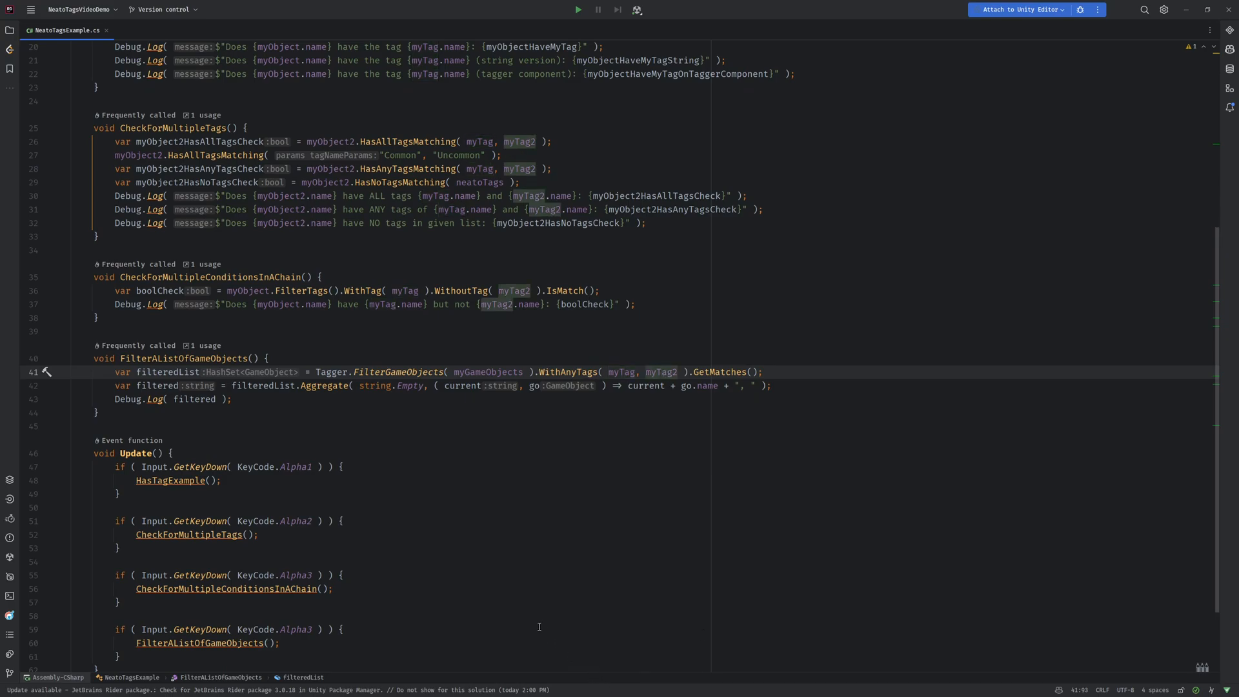
{"action": "key", "text": "Left"}
{"action": "key", "text": "Left"}
{"action": "key", "text": "Left"}
{"action": "key", "text": "Left"}
{"action": "key", "text": "Left"}
{"action": "key", "text": "Left"}
{"action": "key", "text": "Left"}
{"action": "key", "text": "Left"}
{"action": "key", "text": "Left"}
{"action": "key", "text": "Left"}
{"action": "key", "text": "Left"}
{"action": "key", "text": "Left"}
{"action": "key", "text": "Left"}
{"action": "key", "text": "Left"}
{"action": "key", "text": "Left"}
{"action": "key", "text": "Left"}
{"action": "key", "text": "Left"}
{"action": "key", "text": "Left"}
{"action": "key", "text": "Left"}
{"action": "key", "text": "Left"}
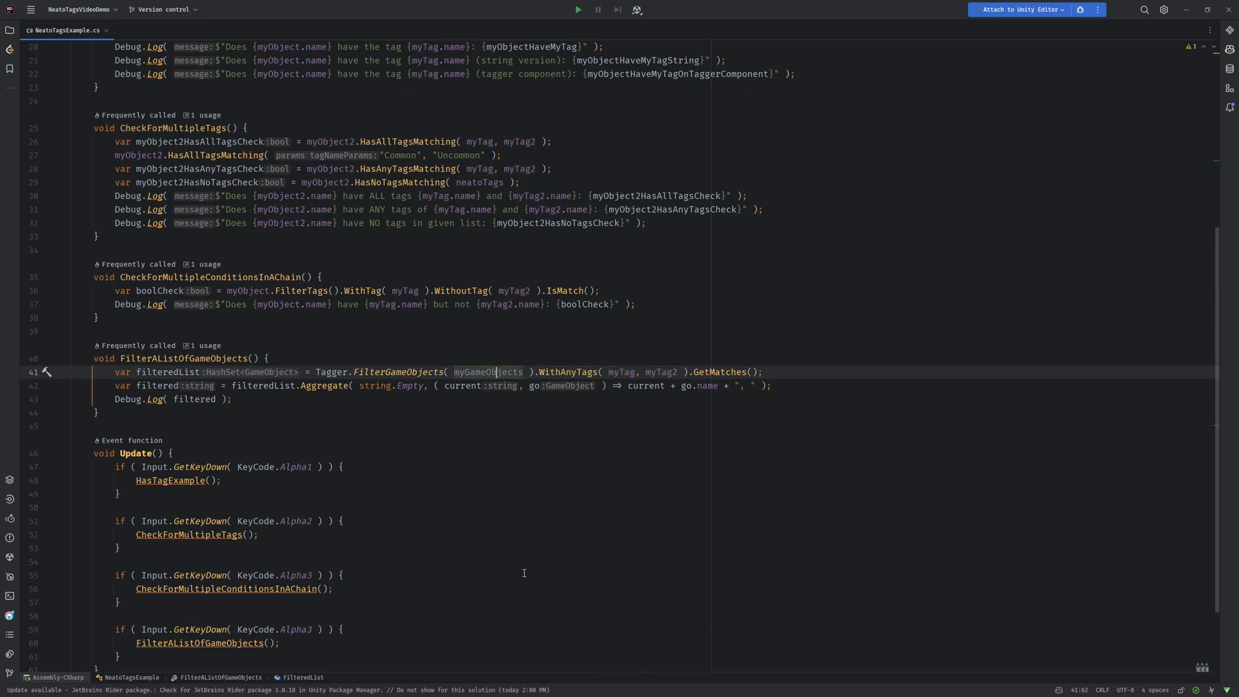